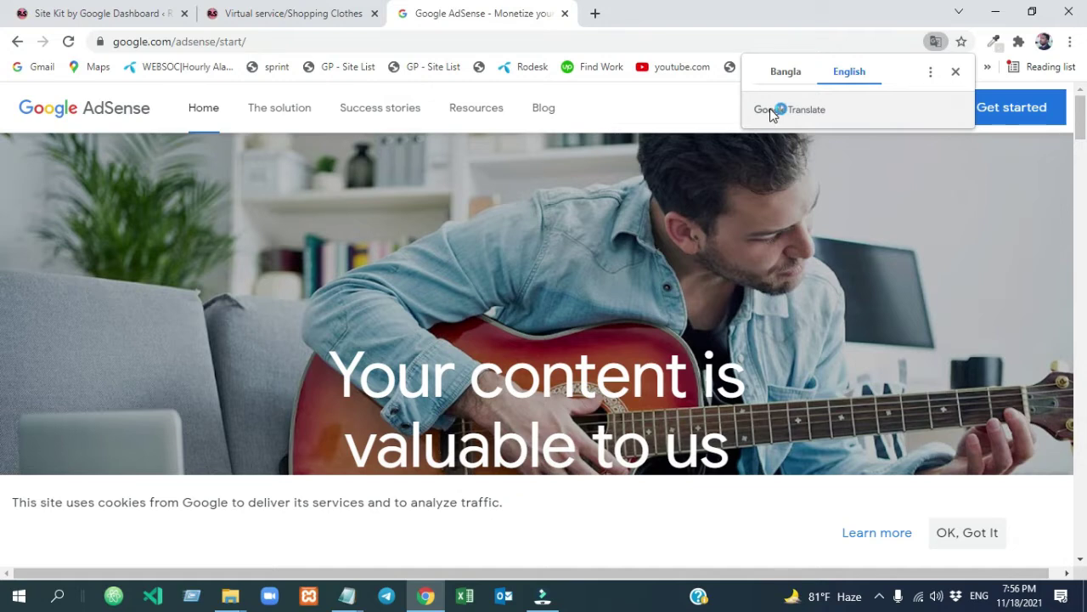
# Dismiss the translation prompt, get started with AdSense sign-up, and choose the first listed Google account.
pyautogui.click(854, 75)
pyautogui.click(957, 73)
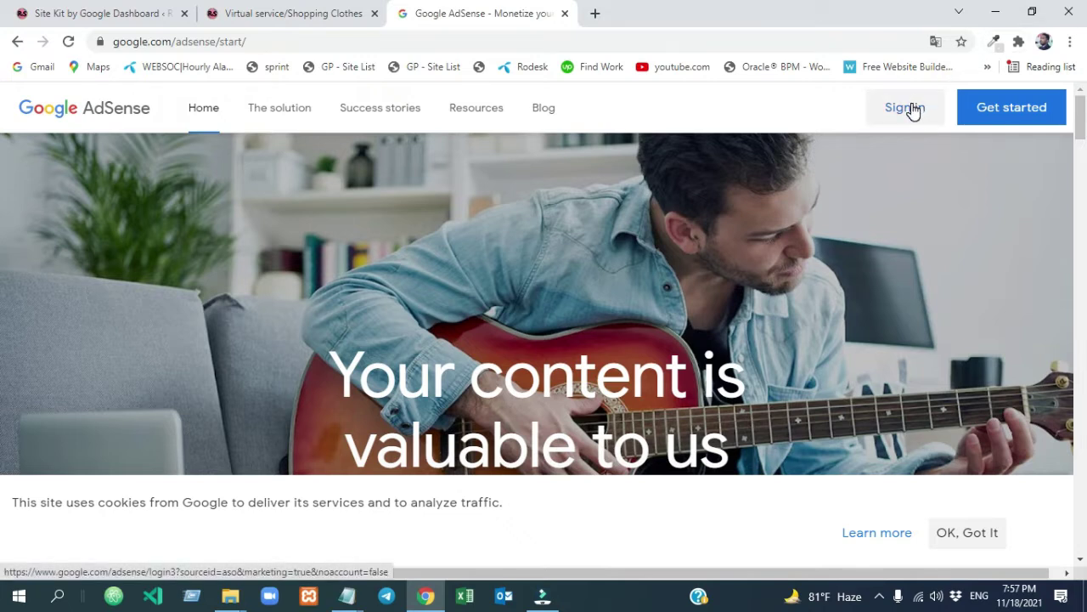
pyautogui.click(993, 121)
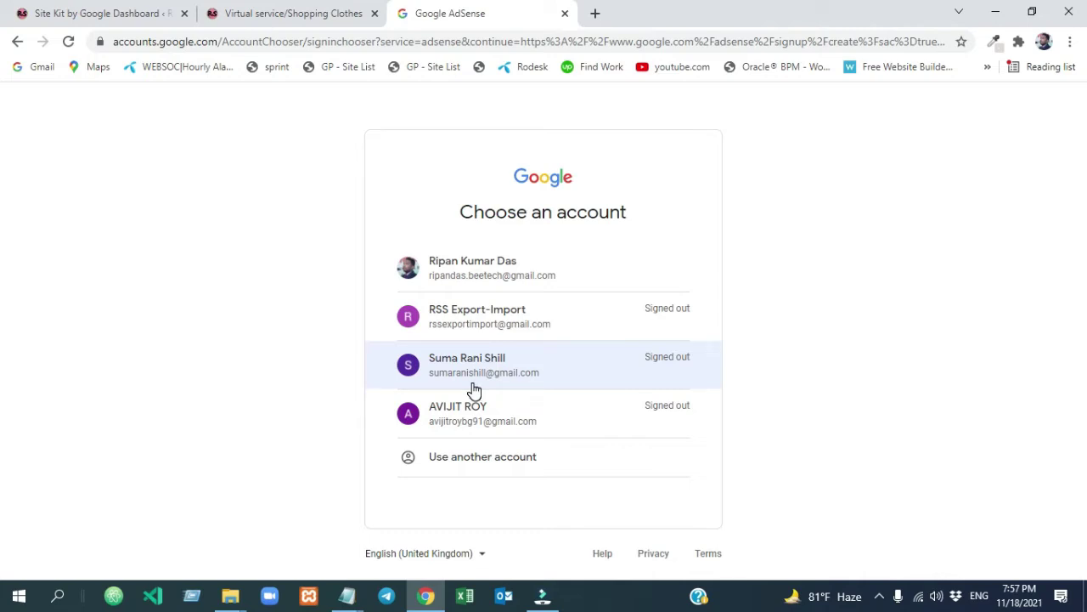
pyautogui.click(509, 277)
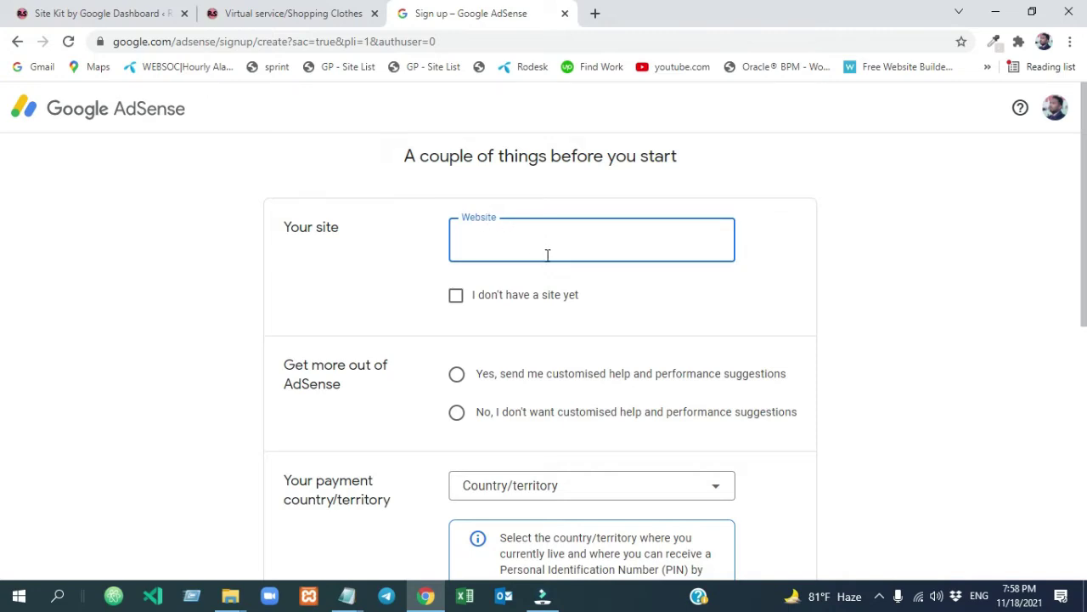
pyautogui.click(260, 15)
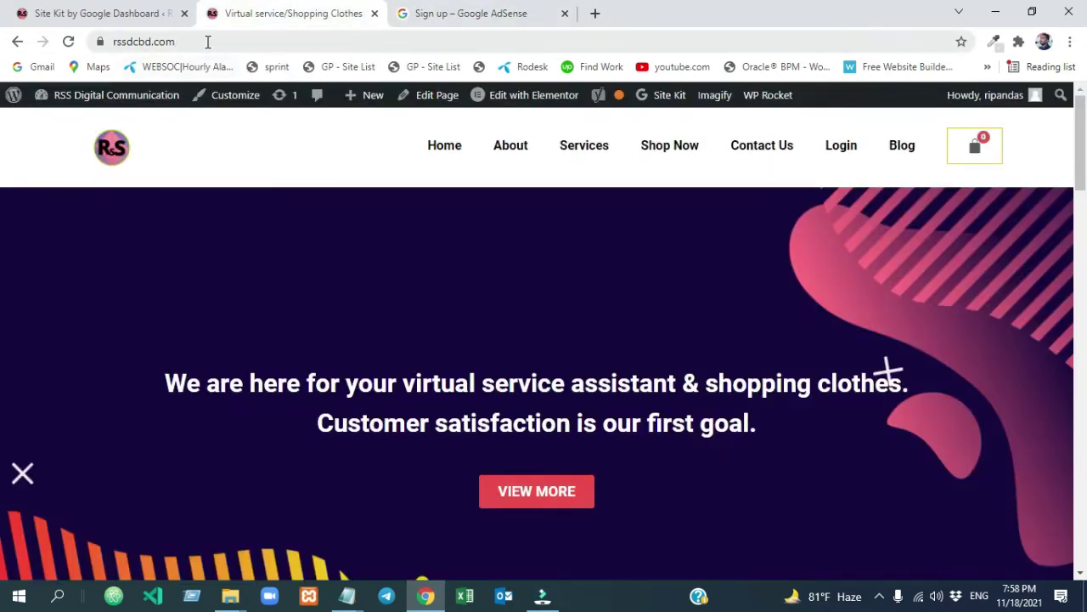
pyautogui.click(206, 42)
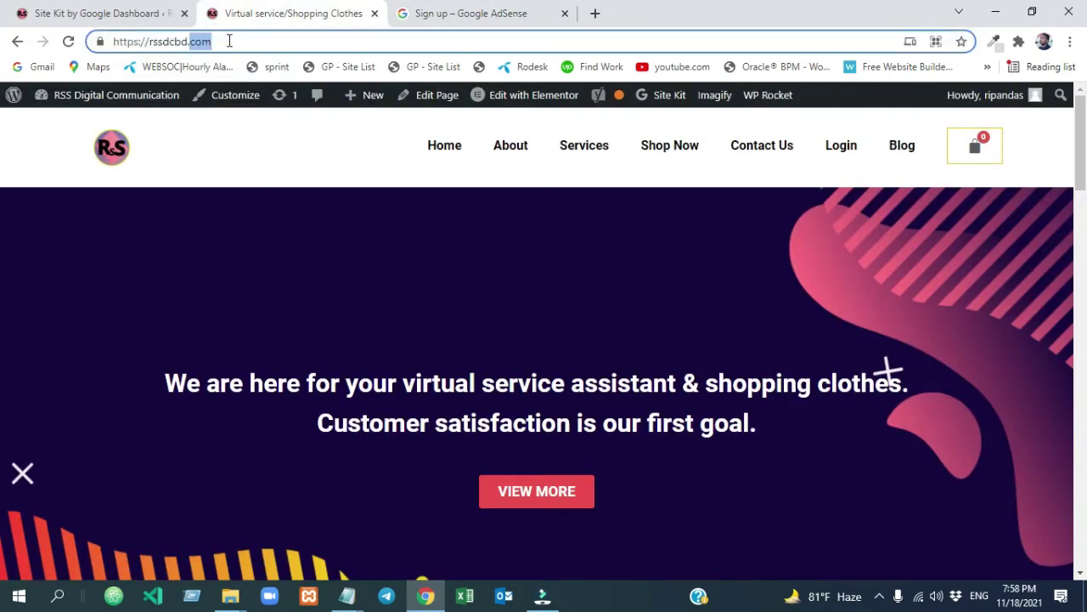
pyautogui.click(226, 41)
pyautogui.moveTo(226, 41); pyautogui.dragTo(113, 42)
pyautogui.hotkey('ctrl', 'c')
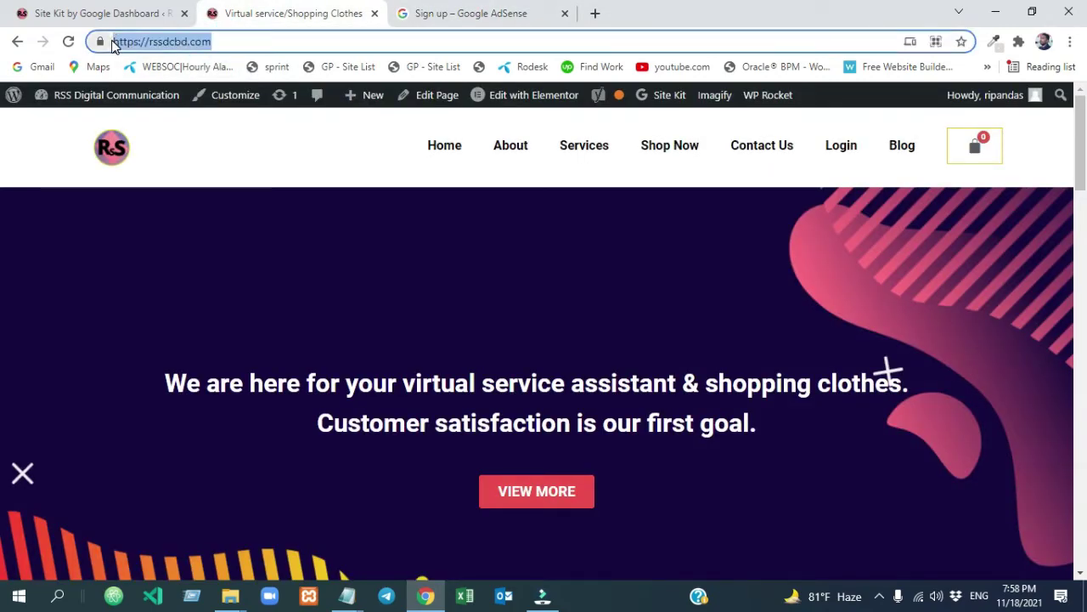
pyautogui.click(428, 15)
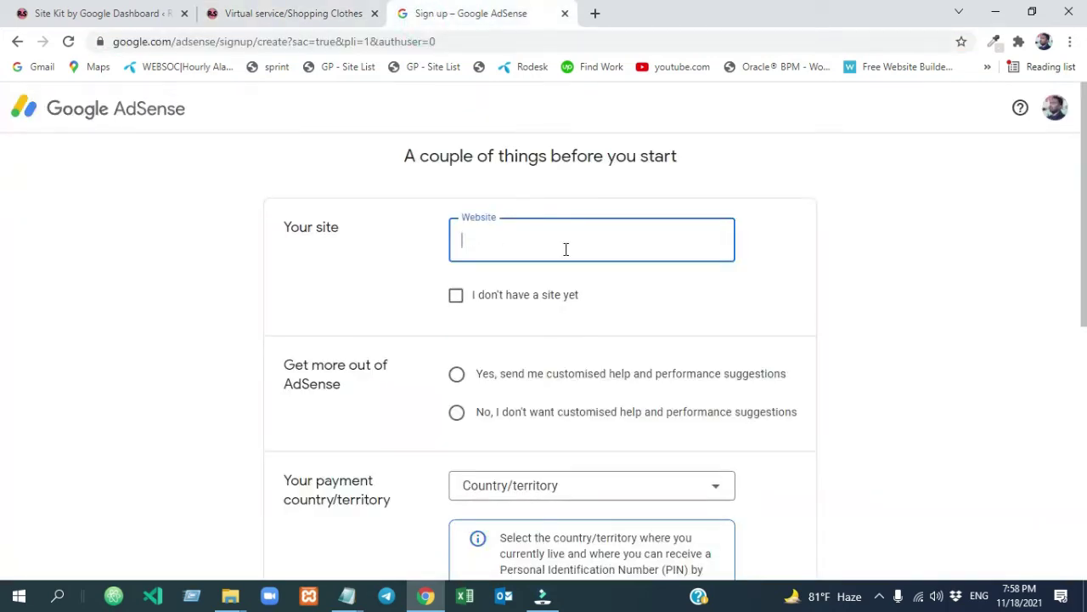
pyautogui.click(491, 238)
pyautogui.hotkey('ctrl', 'v')
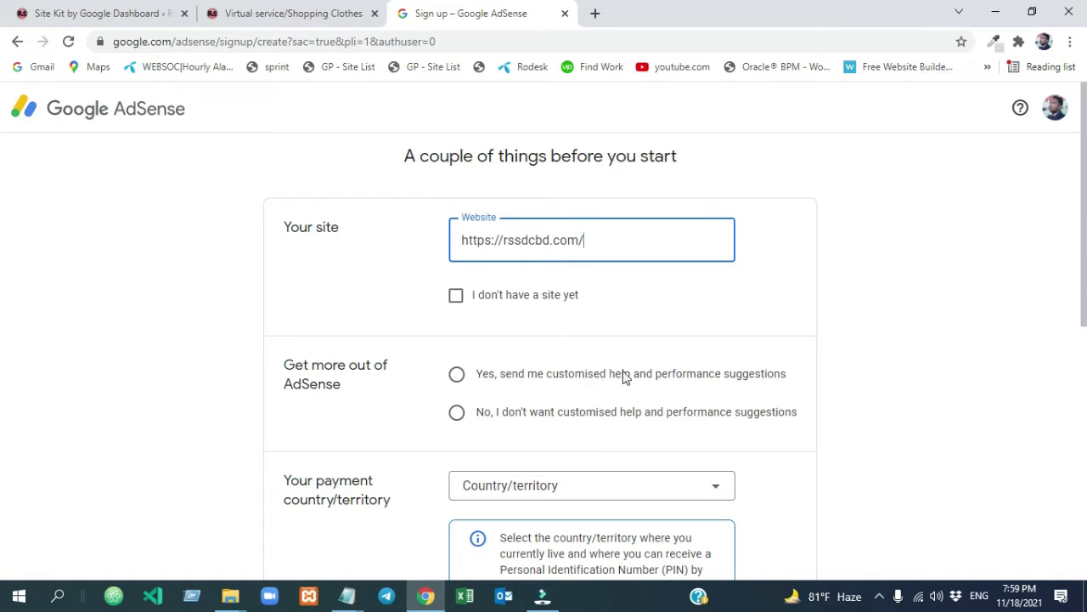
# Opt in to receiving customised help and performance suggestions from AdSense.
pyautogui.click(458, 378)
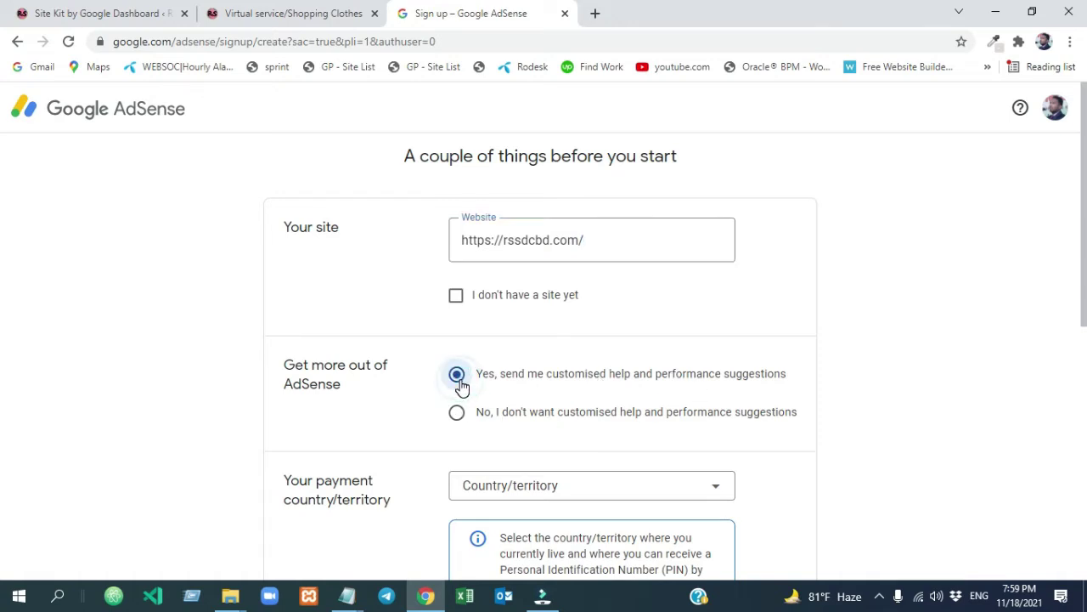
pyautogui.click(458, 417)
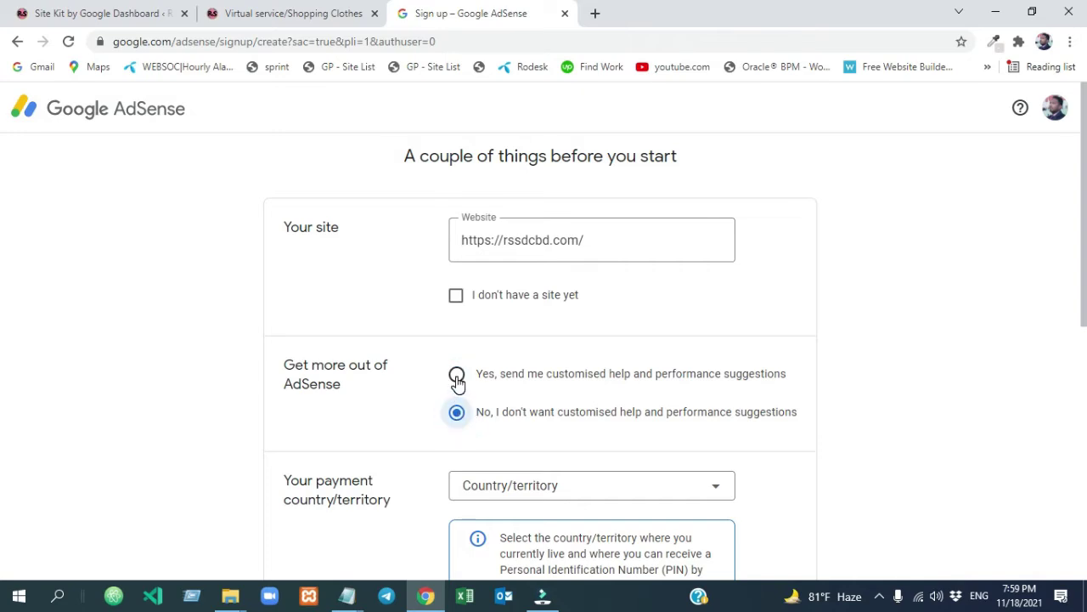
pyautogui.click(457, 378)
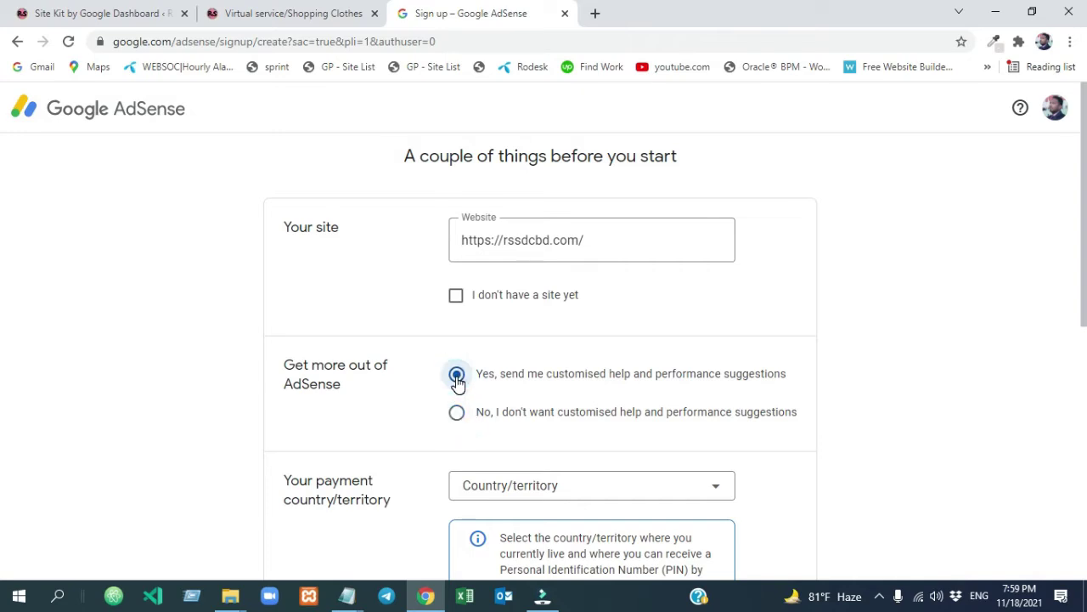
# Set the payment country/territory to Bangladesh.
pyautogui.scroll(-3, 610, 275)
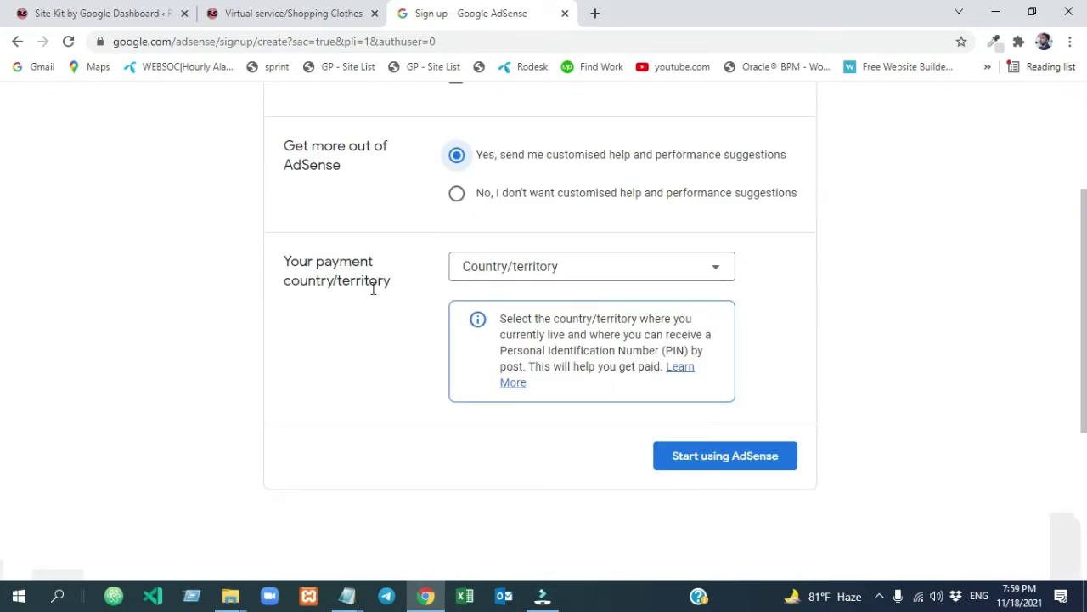
pyautogui.click(720, 268)
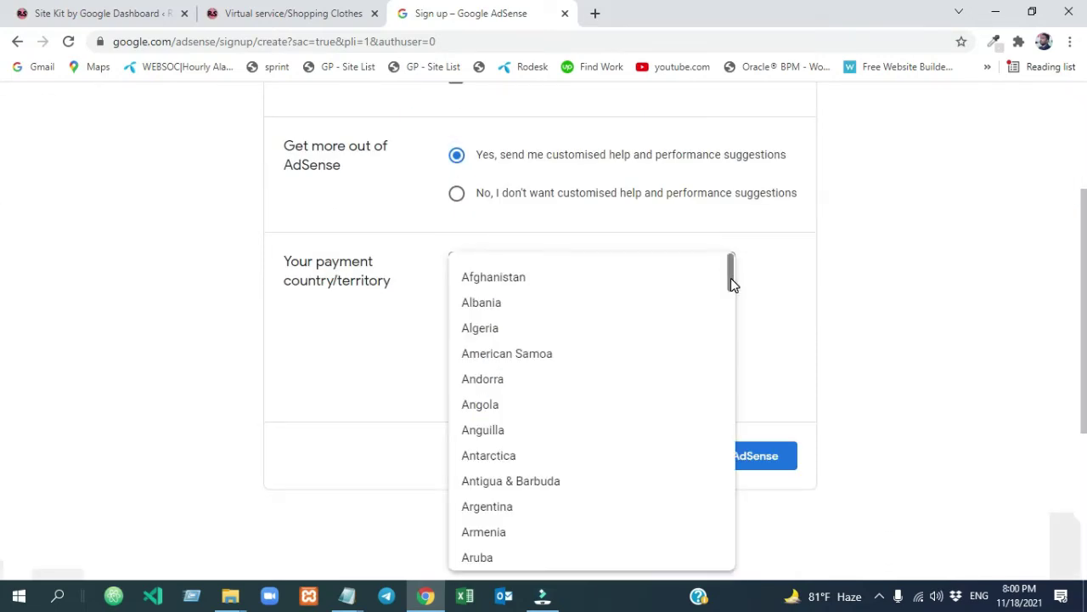
pyautogui.moveTo(730, 277); pyautogui.dragTo(732, 302)
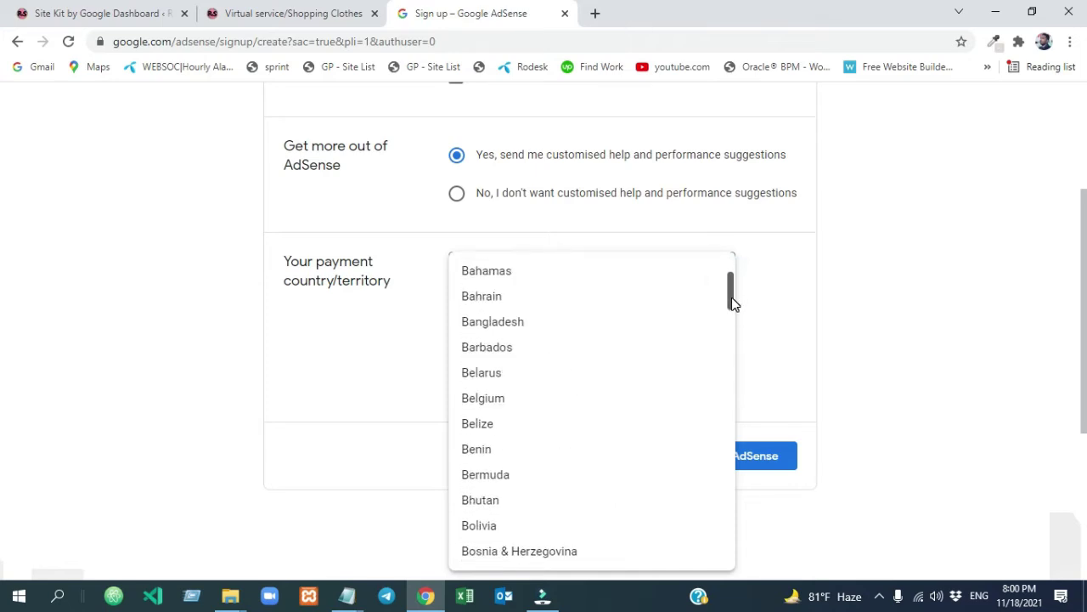
pyautogui.click(527, 323)
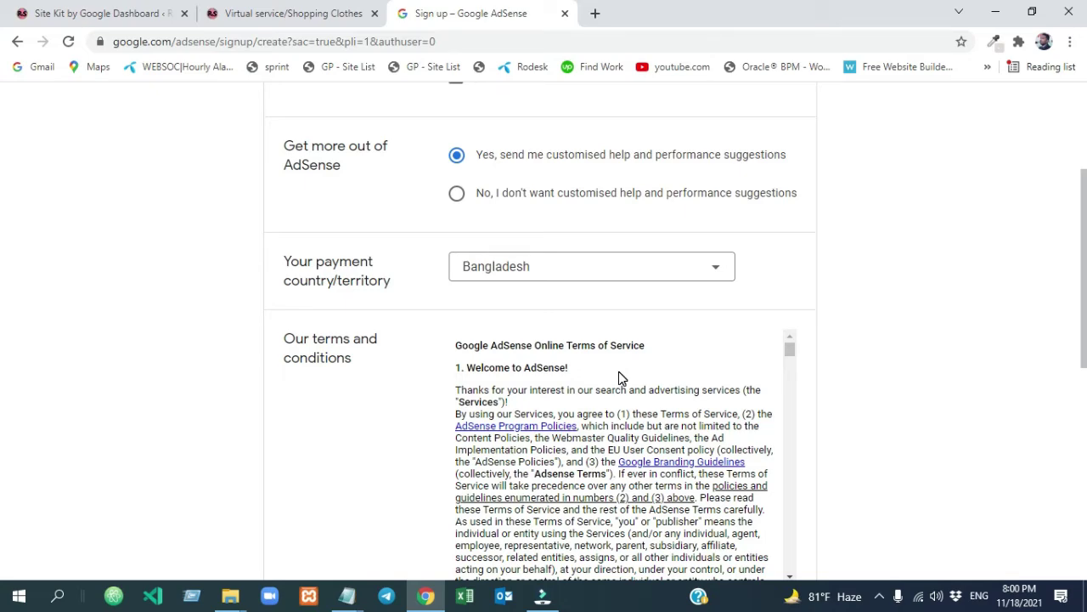
# Go through the AdSense Online Terms of Service to the end, accept the agreement, and submit the sign-up.
pyautogui.scroll(-1, 3, 344)
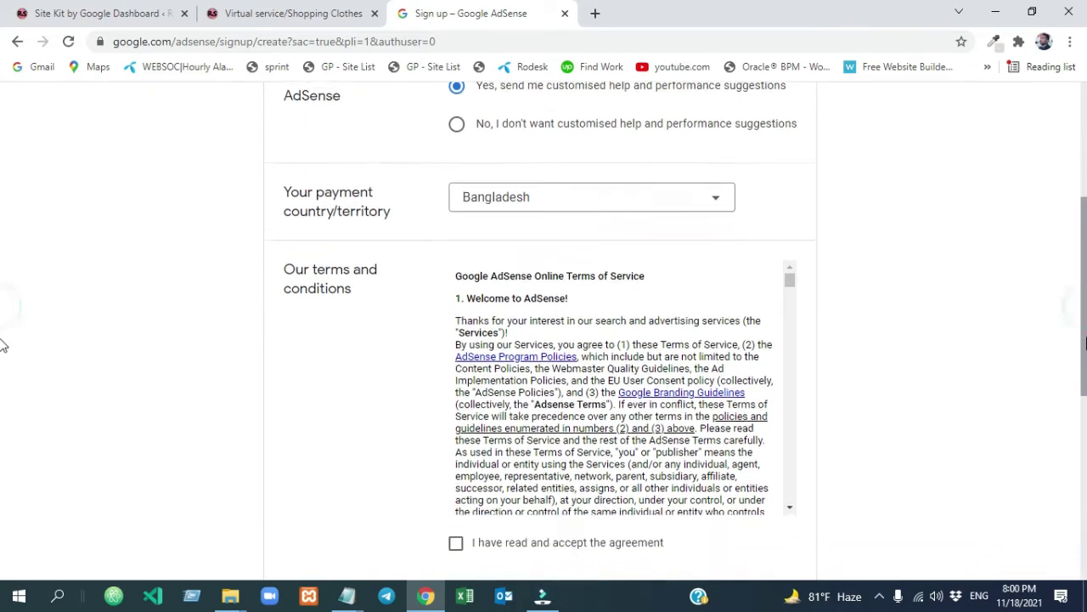
pyautogui.scroll(-1, 3, 344)
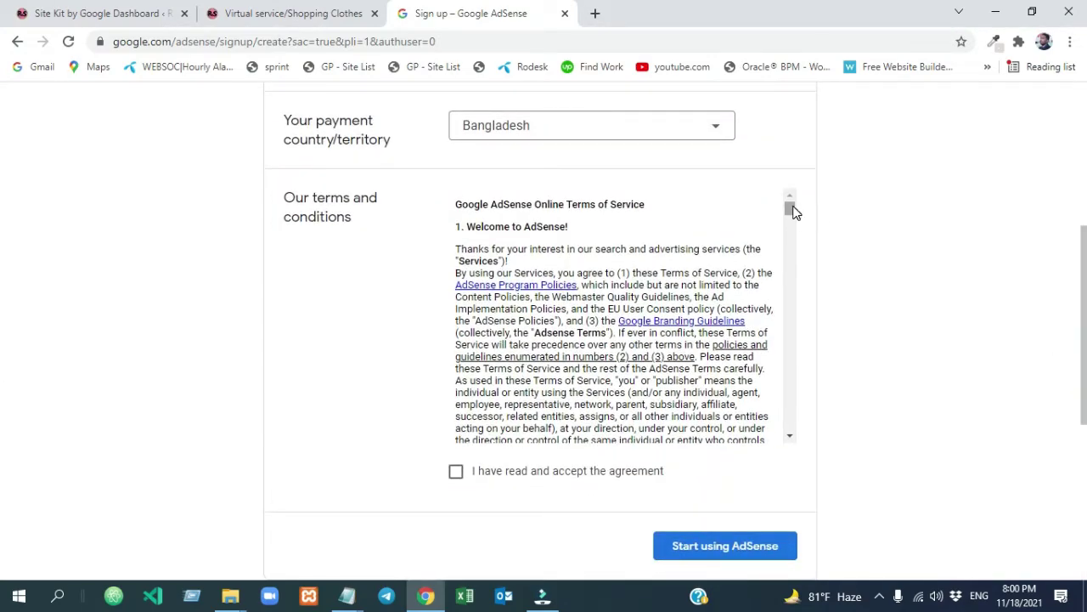
pyautogui.moveTo(792, 211); pyautogui.dragTo(789, 429)
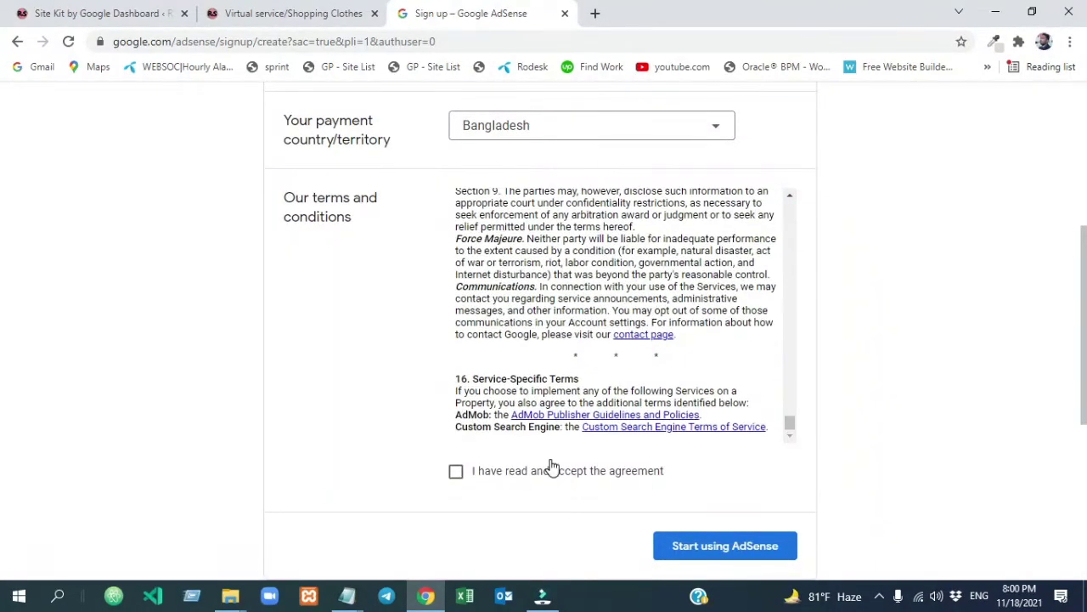
pyautogui.click(457, 472)
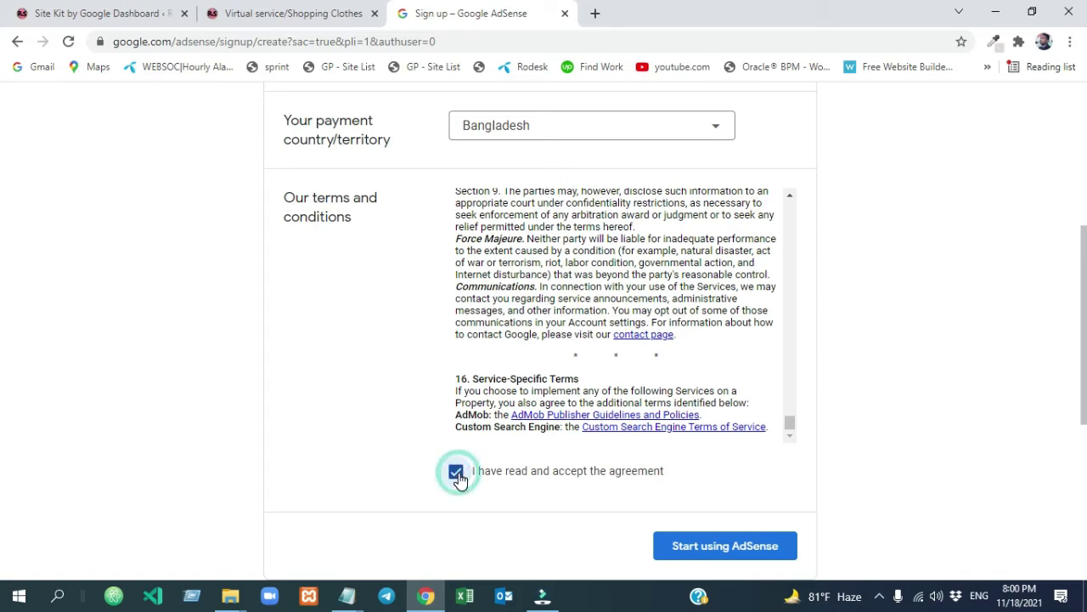
pyautogui.click(737, 555)
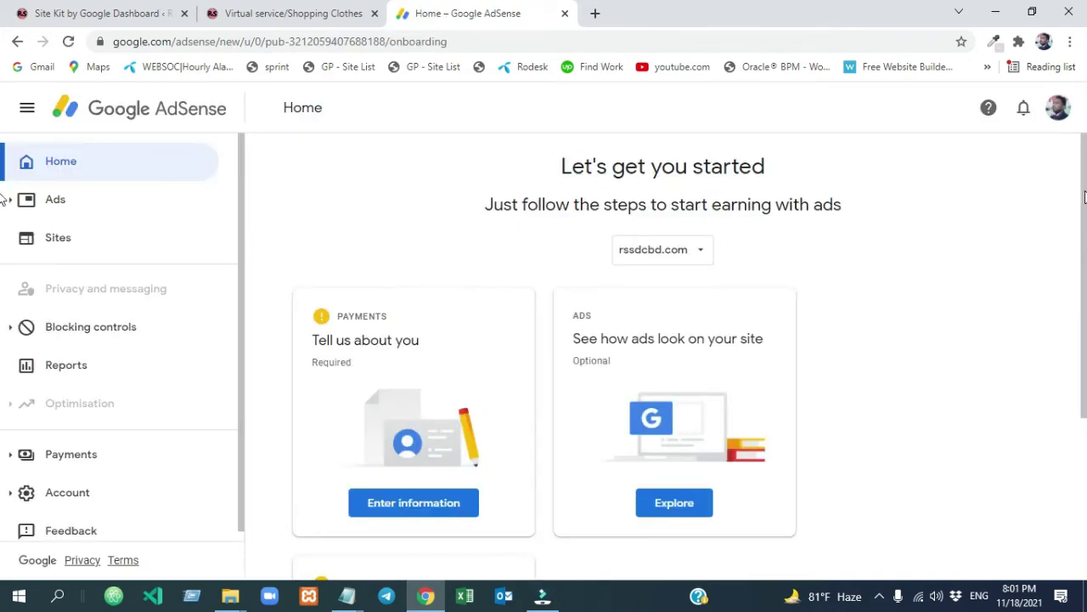
# Review the onboarding tasks, open the required payments information form, and choose Individual as the account type.
pyautogui.scroll(-2, 3, 200)
pyautogui.scroll(-2, 3, 323)
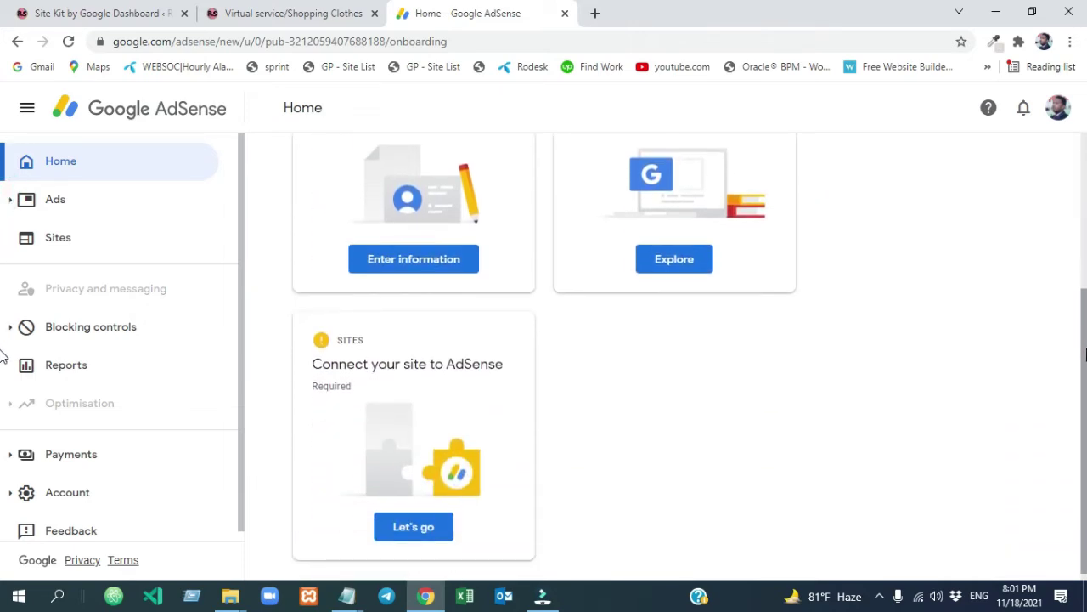
pyautogui.scroll(3, 1068, 236)
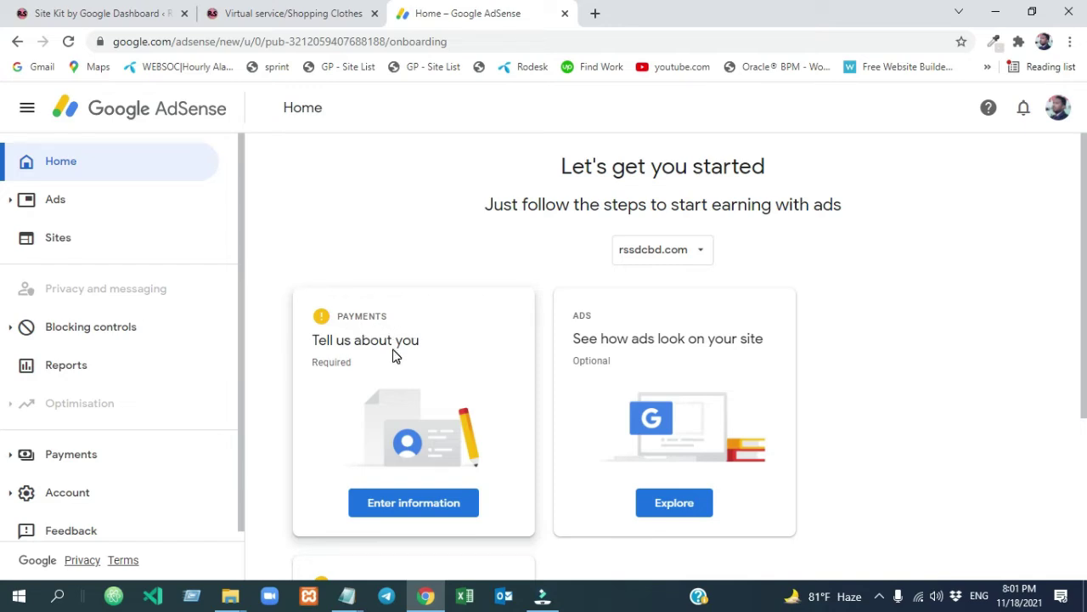
pyautogui.click(414, 504)
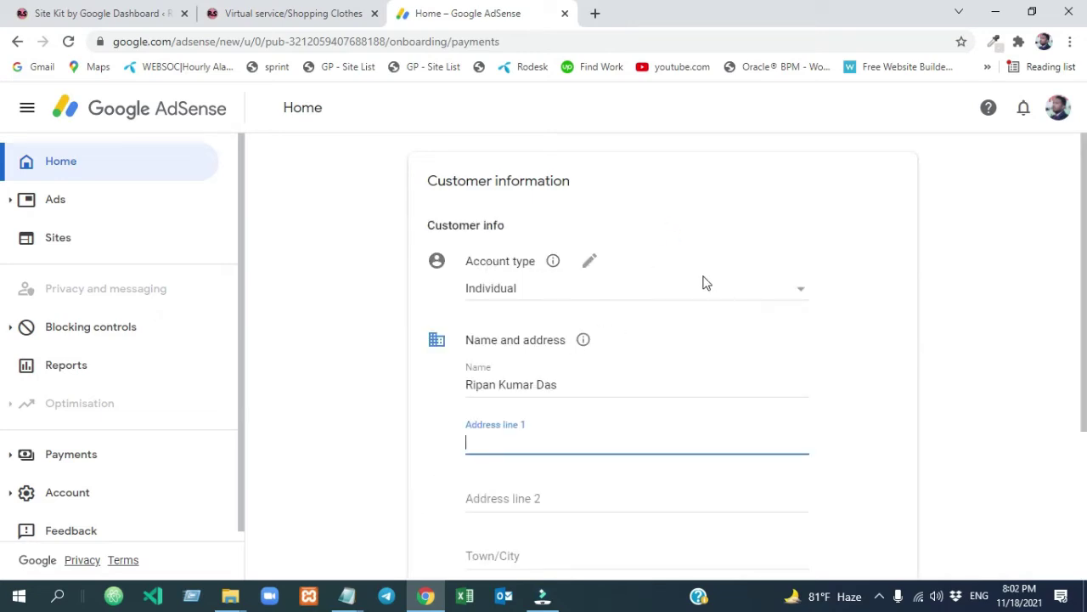
pyautogui.click(796, 293)
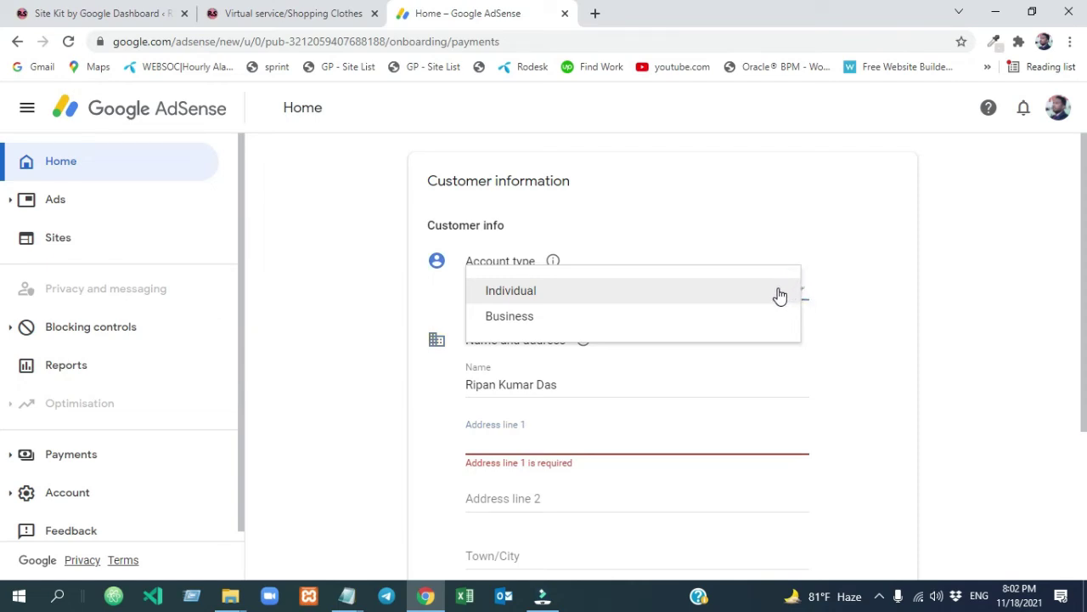
pyautogui.click(777, 293)
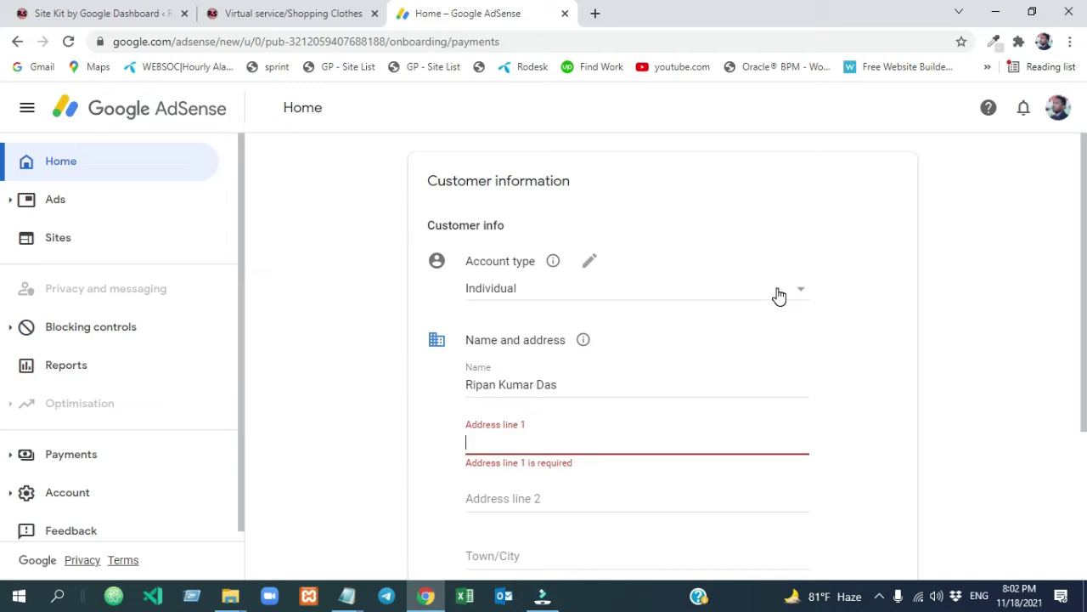
# Copy the postal address from Google Adsense Info.txt in Notepad and paste it into Address line 1 of the customer information.
pyautogui.click(1080, 289)
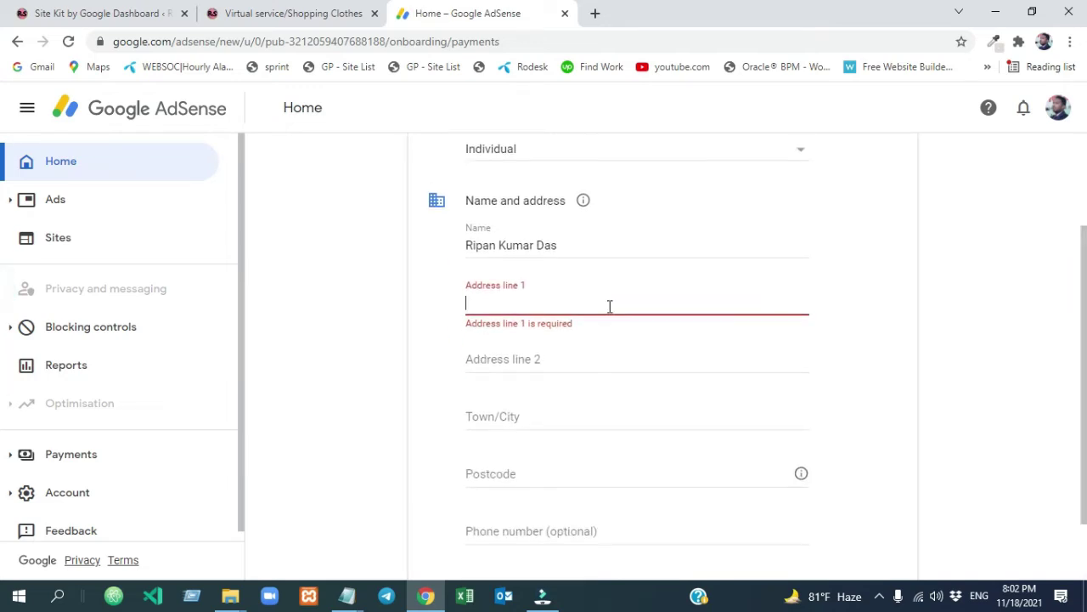
pyautogui.click(568, 246)
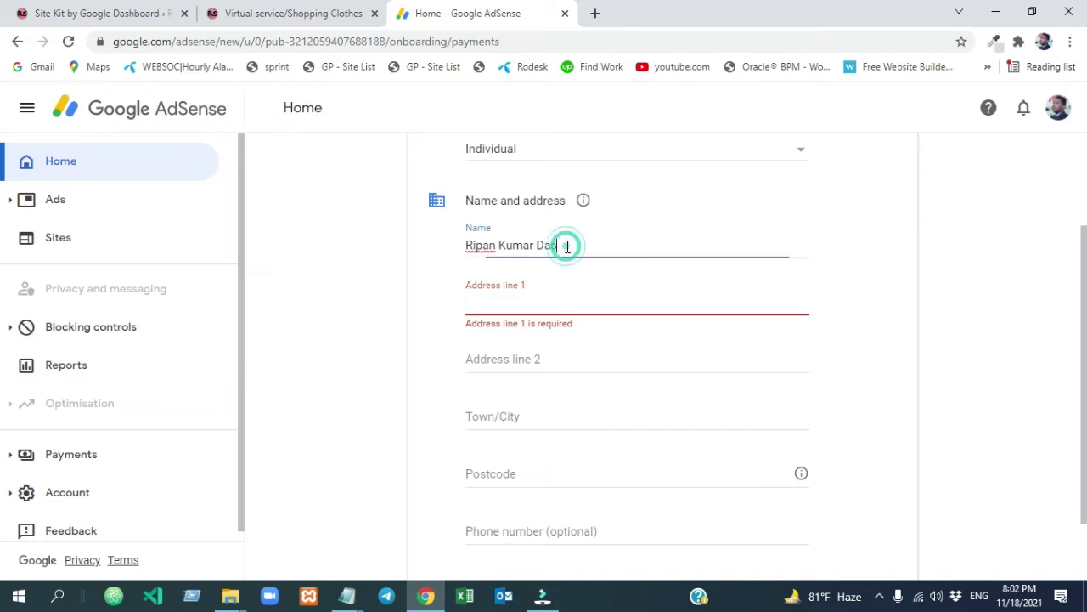
pyautogui.click(499, 304)
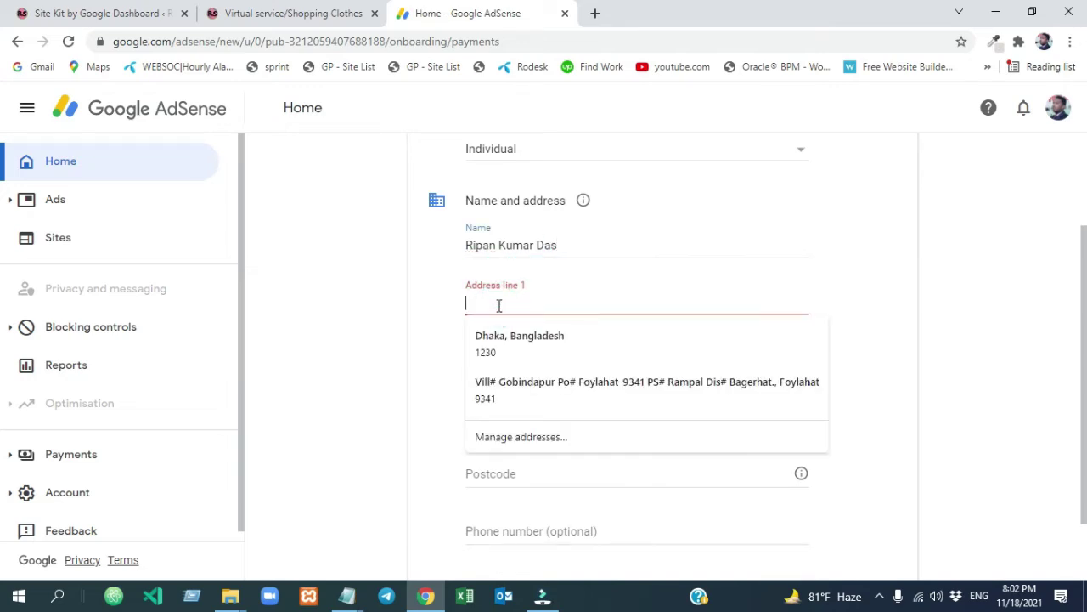
pyautogui.click(347, 595)
pyautogui.click(255, 560)
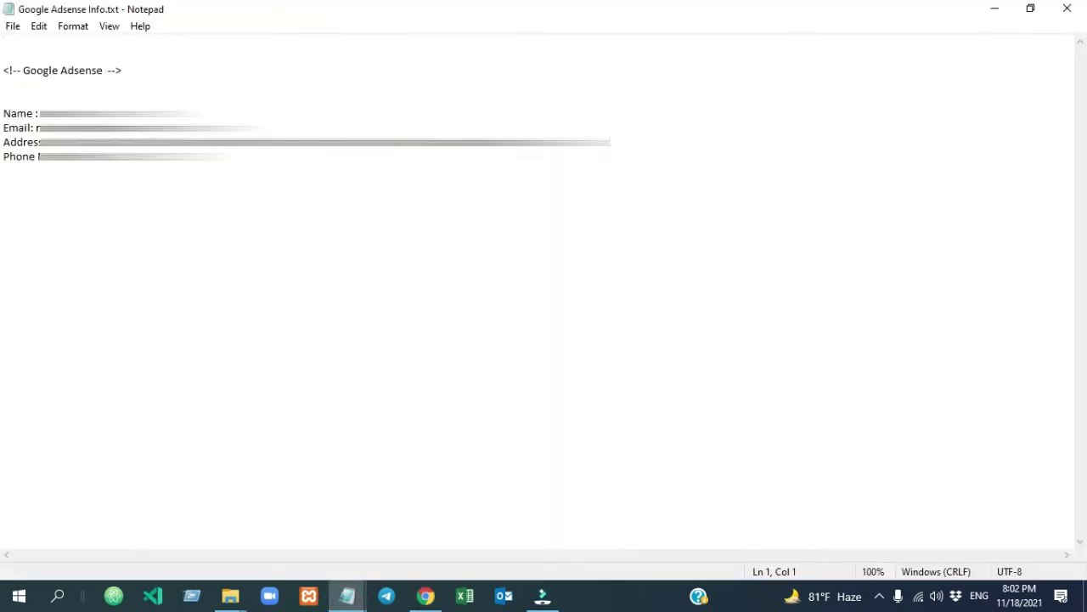
pyautogui.moveTo(658, 141); pyautogui.dragTo(40, 142)
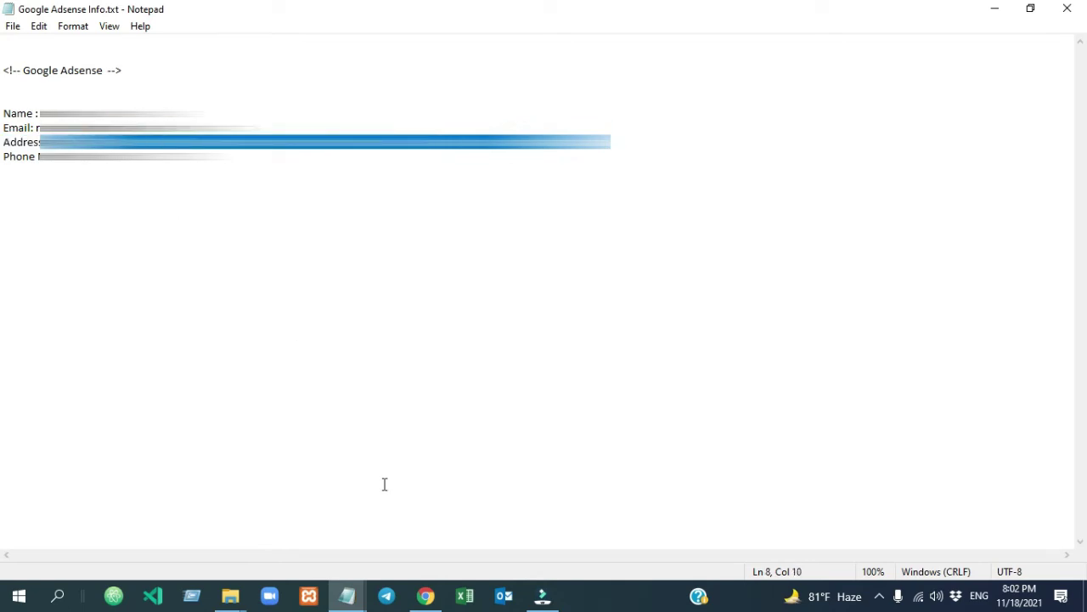
pyautogui.click(425, 595)
pyautogui.click(478, 303)
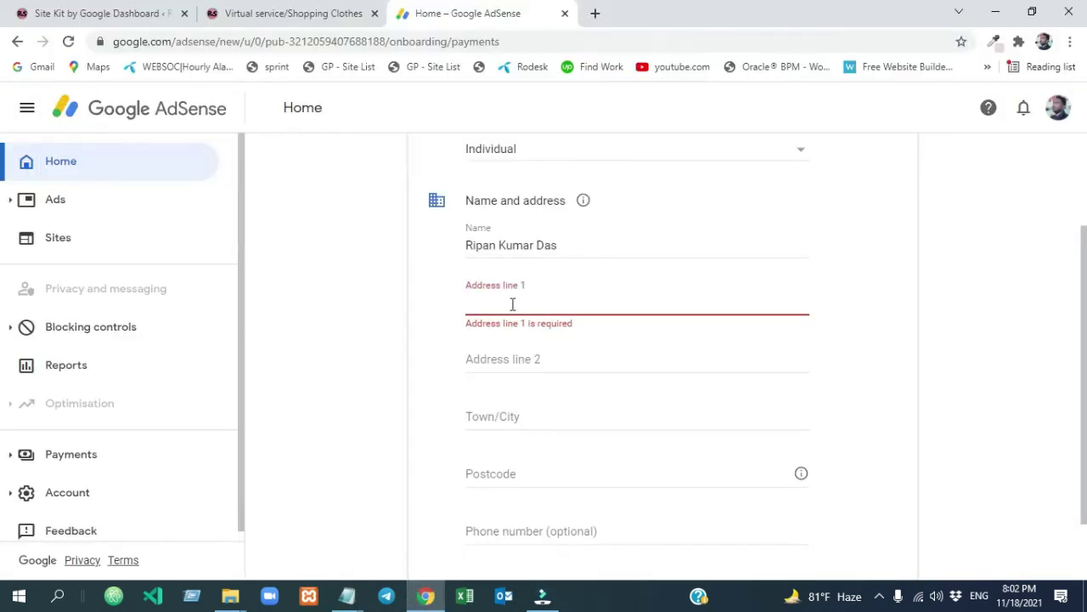
pyautogui.hotkey('ctrl', 'v')
pyautogui.press('Home')
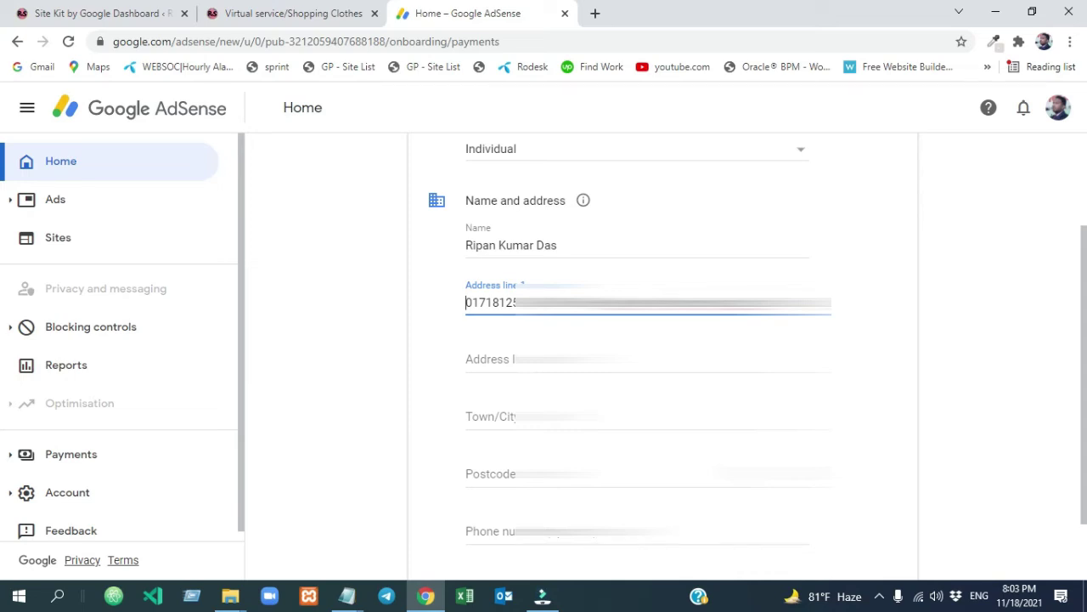
# Undo the last text entry in Address line 1.
pyautogui.click(513, 357)
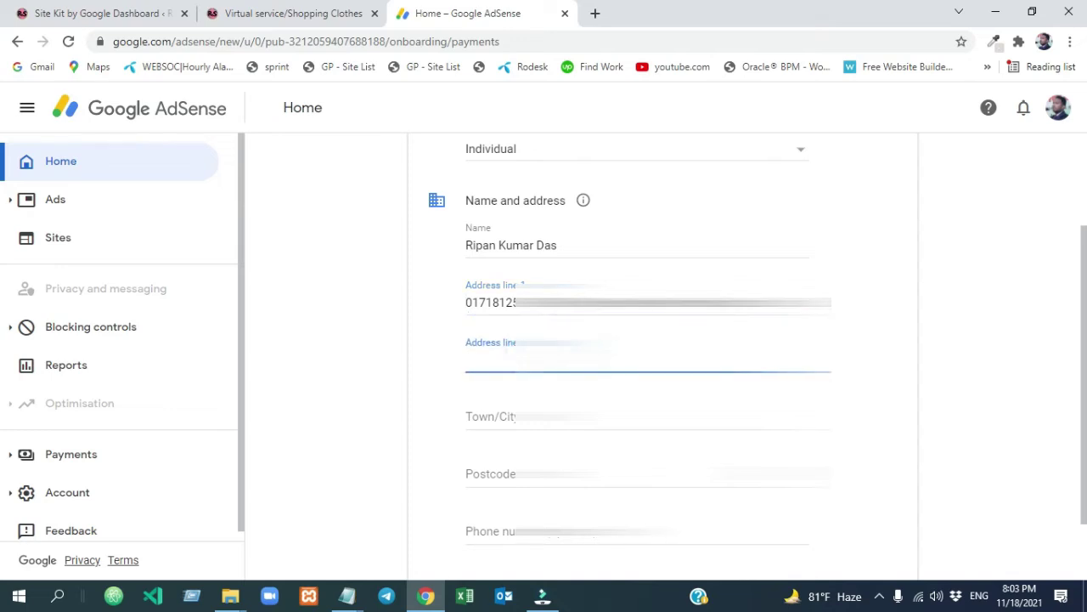
pyautogui.click(516, 297)
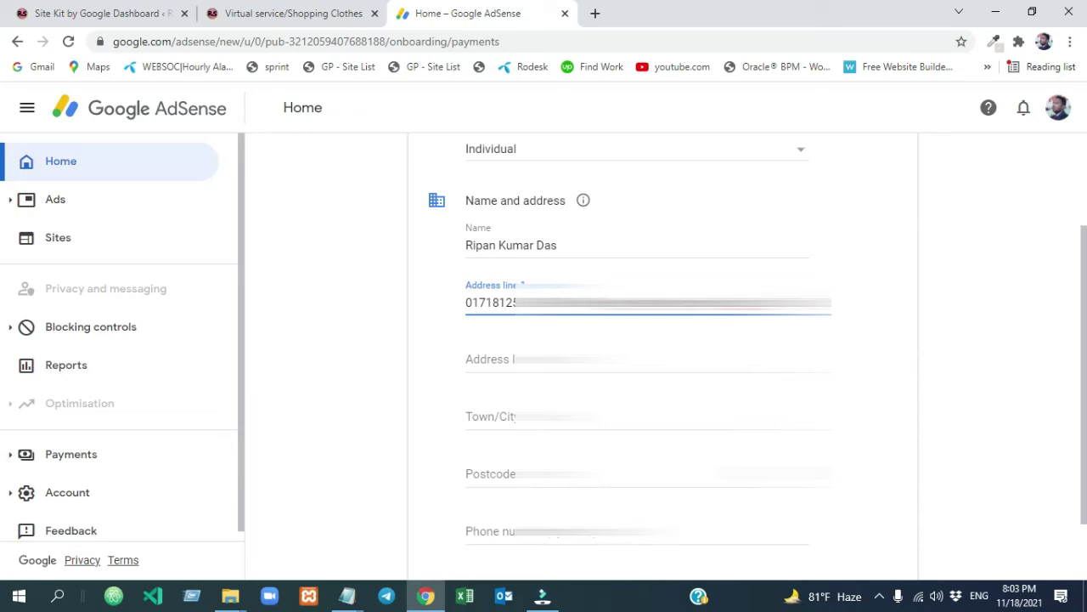
pyautogui.hotkey('ctrl', 'z')
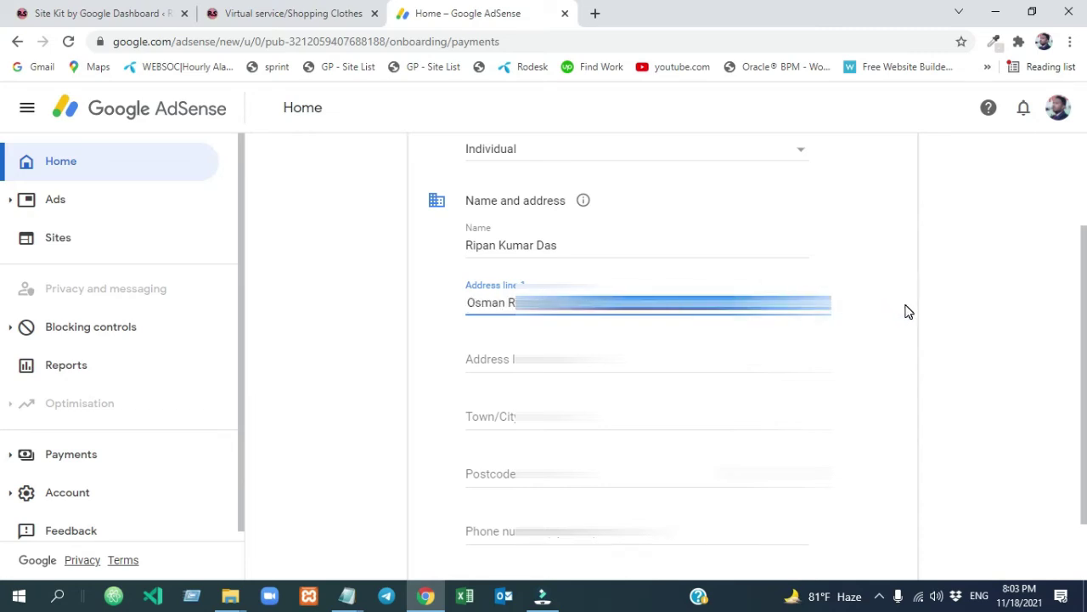
# Enter the first part of the postal address in Address line 1 and paste the remaining part into Address line 2.
pyautogui.hotkey('ctrl', 'y')
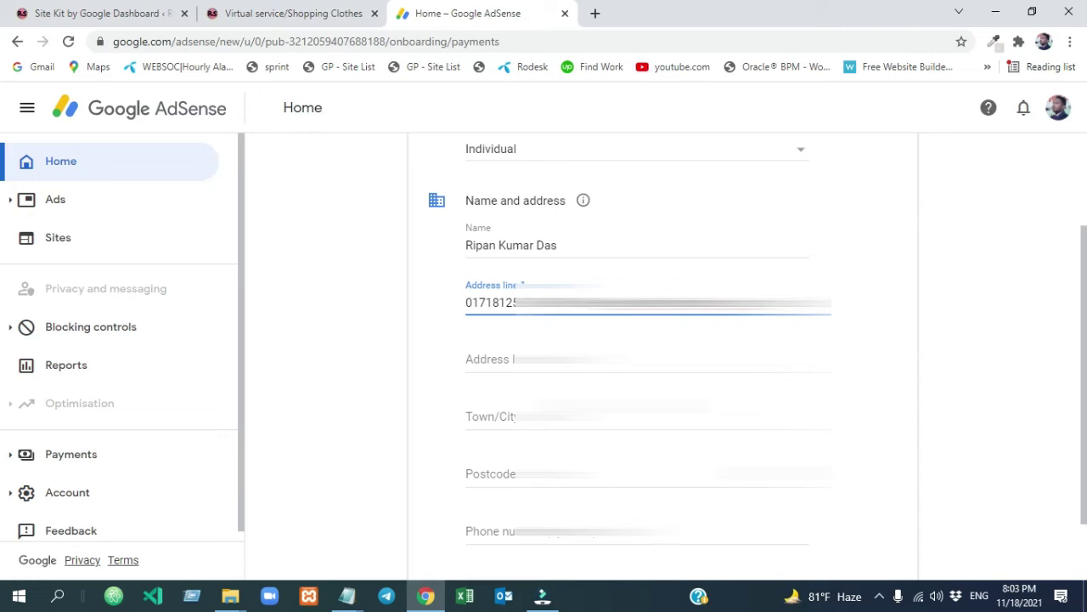
pyautogui.click(515, 359)
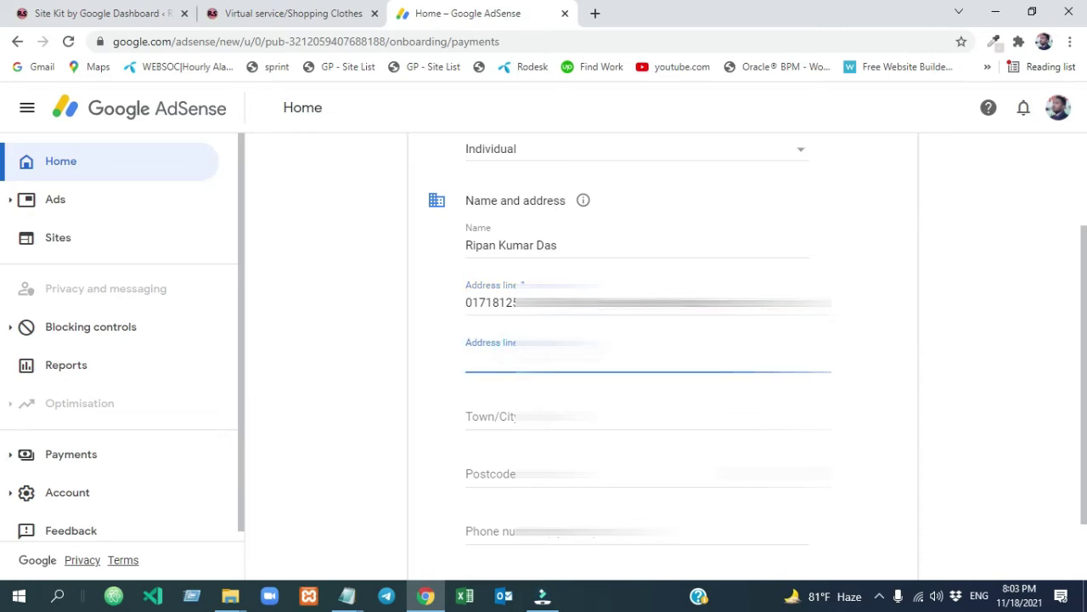
pyautogui.hotkey('ctrl', 'v')
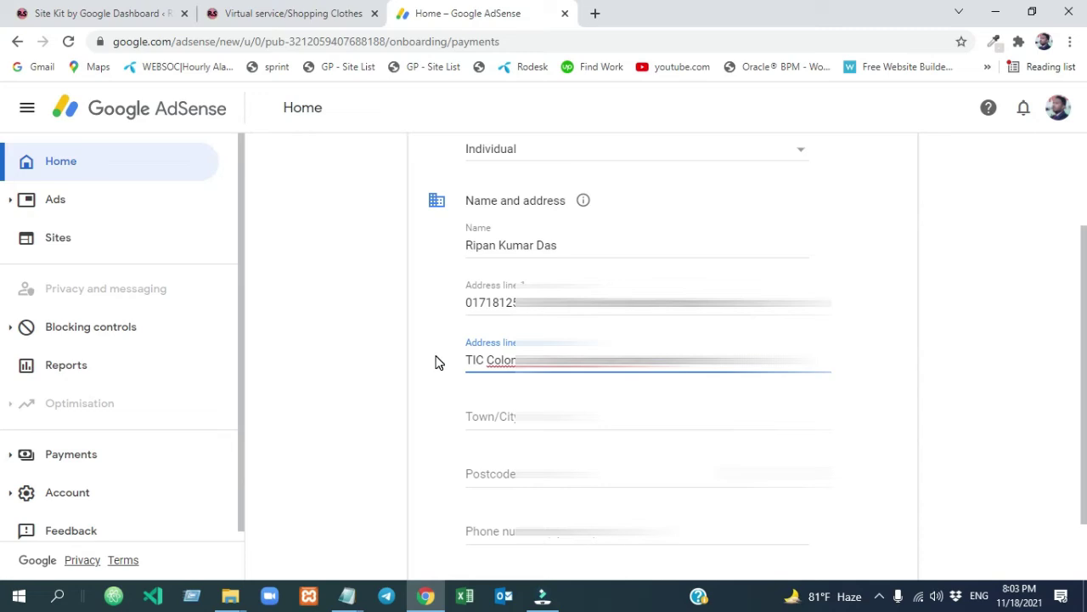
# Fill in the customer's Town/City and Postcode using the saved address suggestions.
pyautogui.click(487, 418)
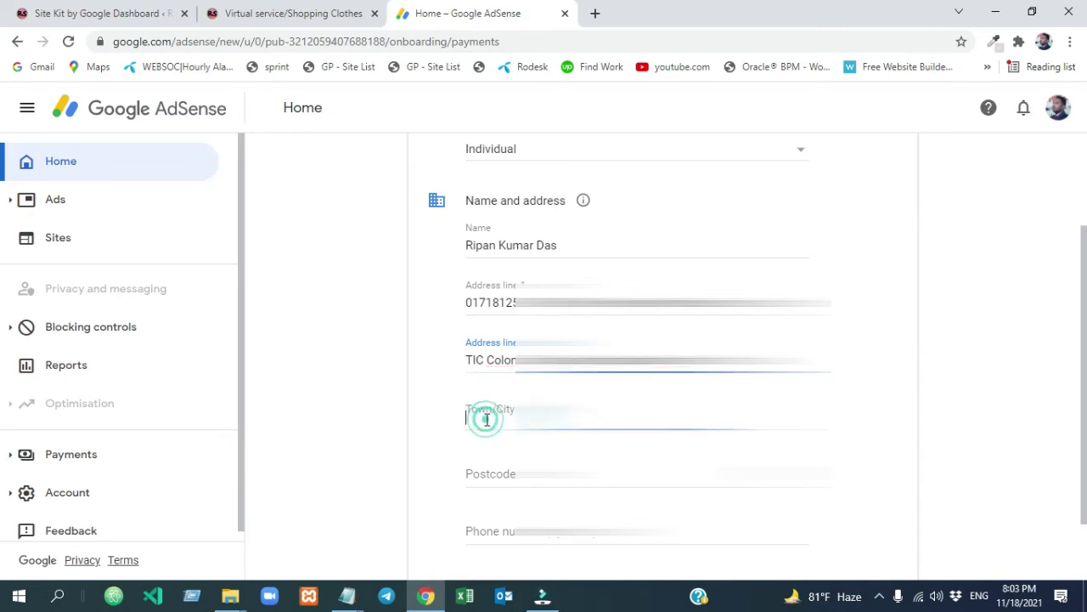
pyautogui.write('Dhaka')
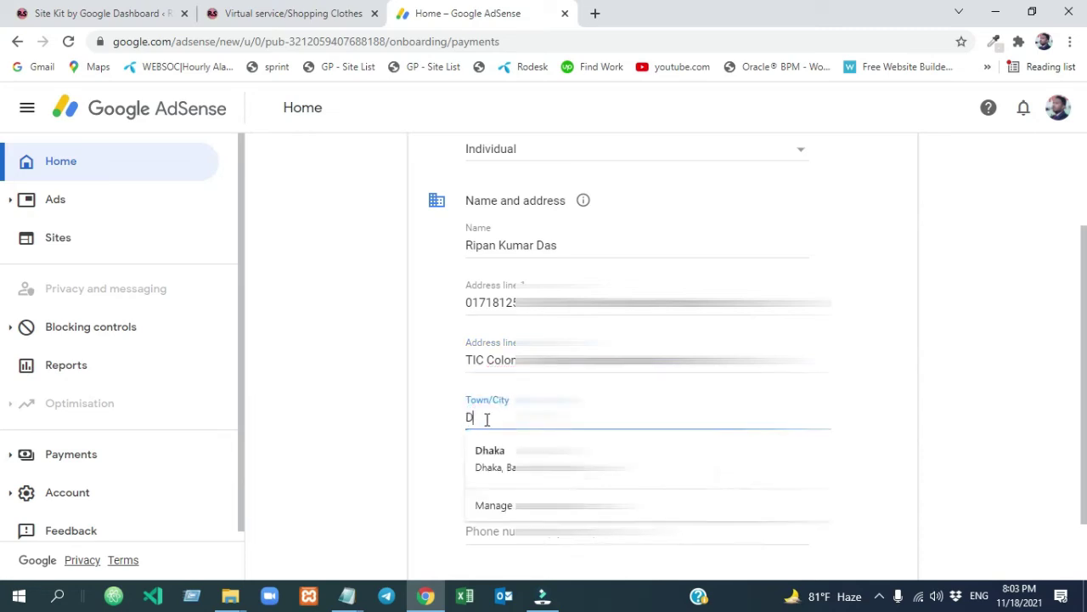
pyautogui.click(500, 464)
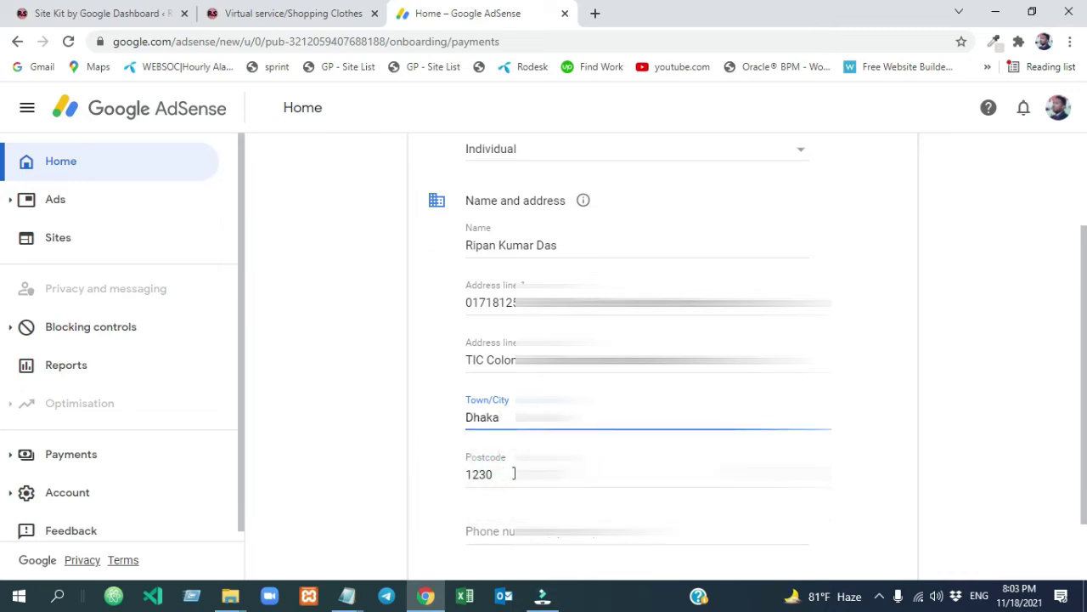
pyautogui.click(513, 474)
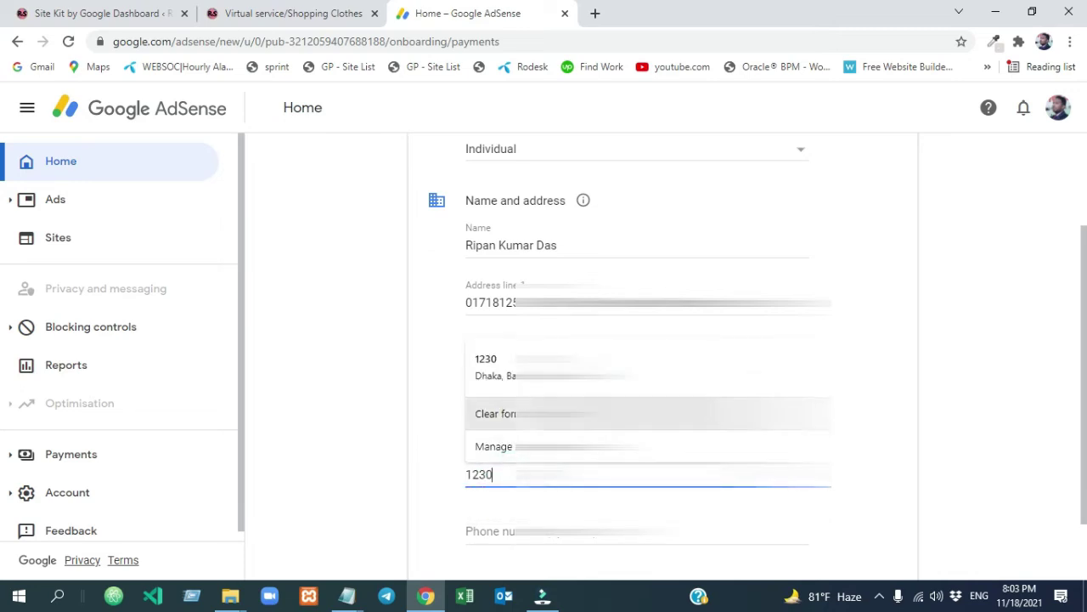
pyautogui.click(509, 471)
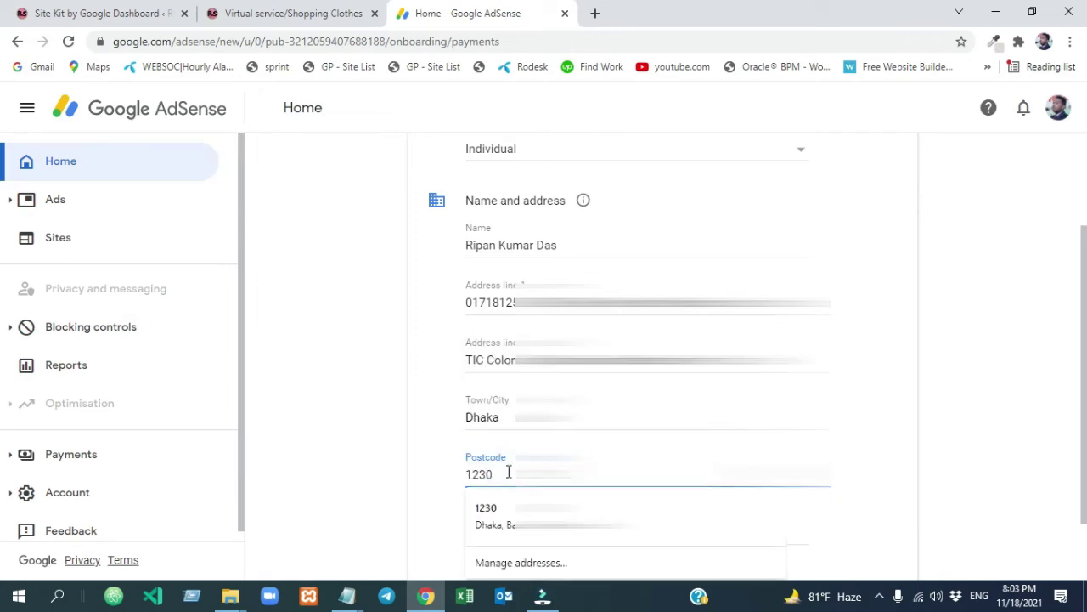
pyautogui.click(506, 472)
pyautogui.click(498, 516)
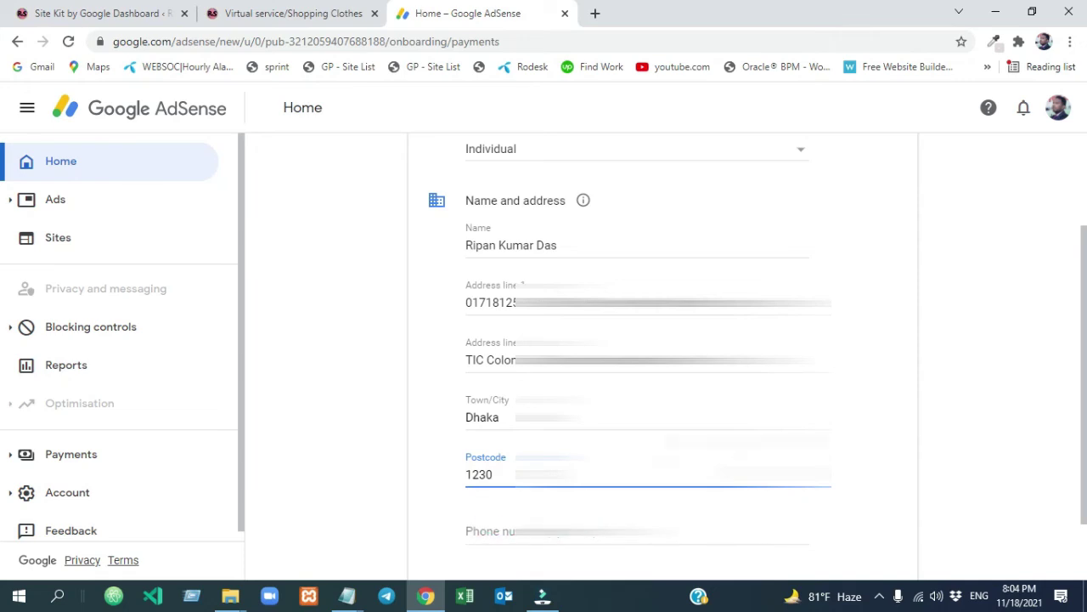
# Enter the customer's phone number and submit the payments information form.
pyautogui.scroll(-1, 1082, 374)
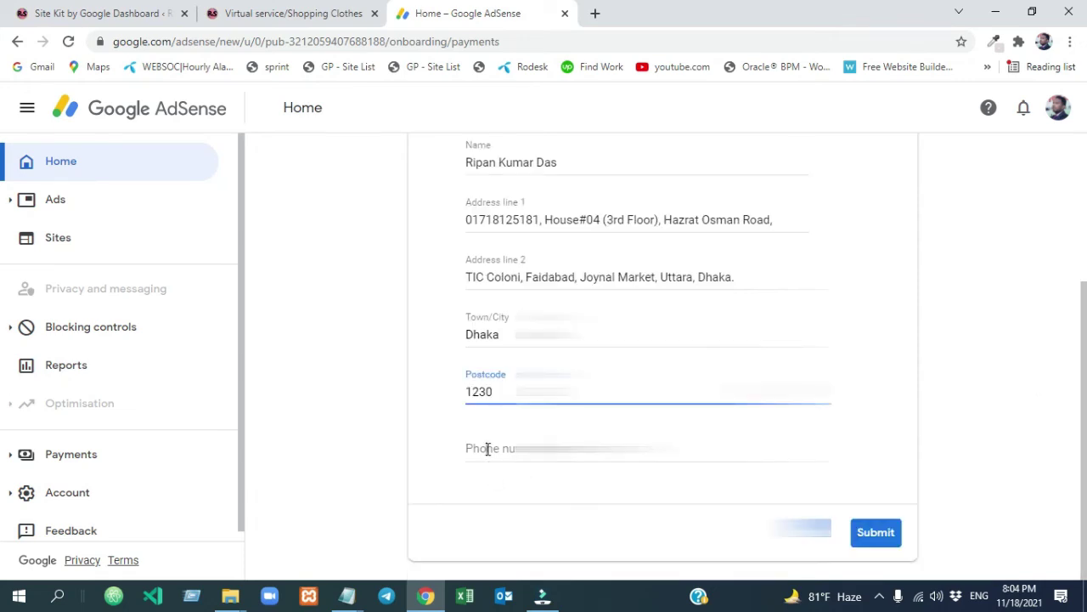
pyautogui.click(507, 448)
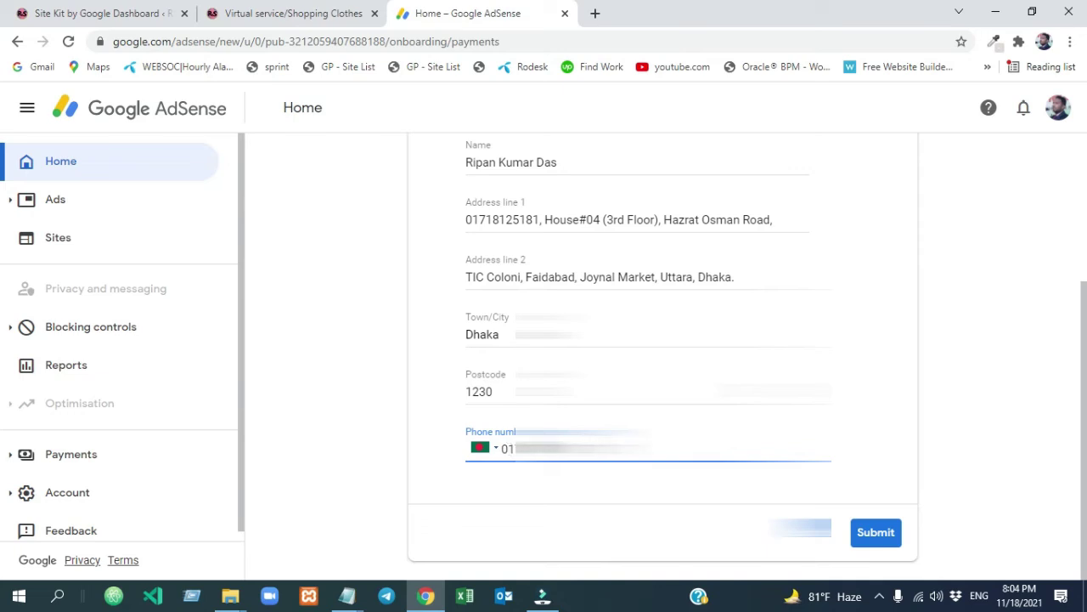
pyautogui.click(884, 537)
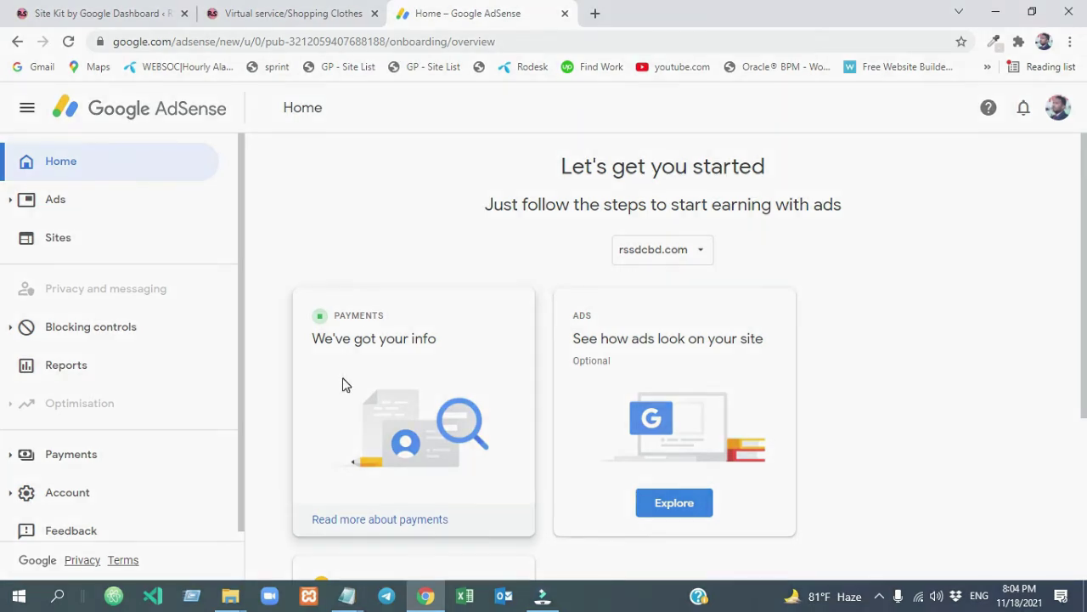
# Open the ad settings preview for rssdcbd.com from the onboarding tasks, copy the AdSense code snippet, and close the code dialog.
pyautogui.scroll(-2, 2, 336)
pyautogui.moveTo(1086, 330); pyautogui.dragTo(1078, 266)
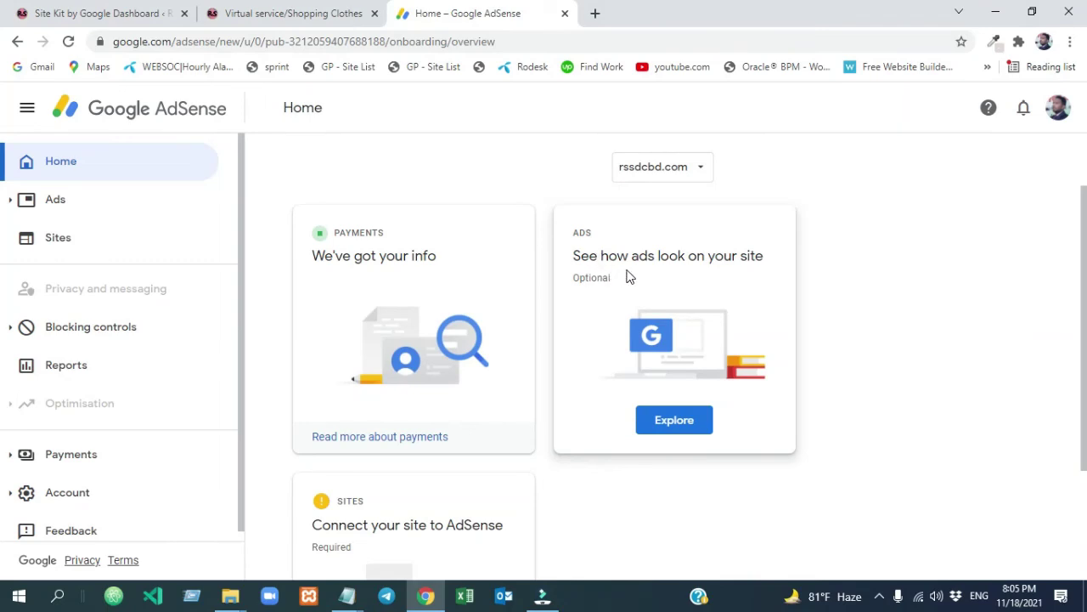
pyautogui.click(674, 421)
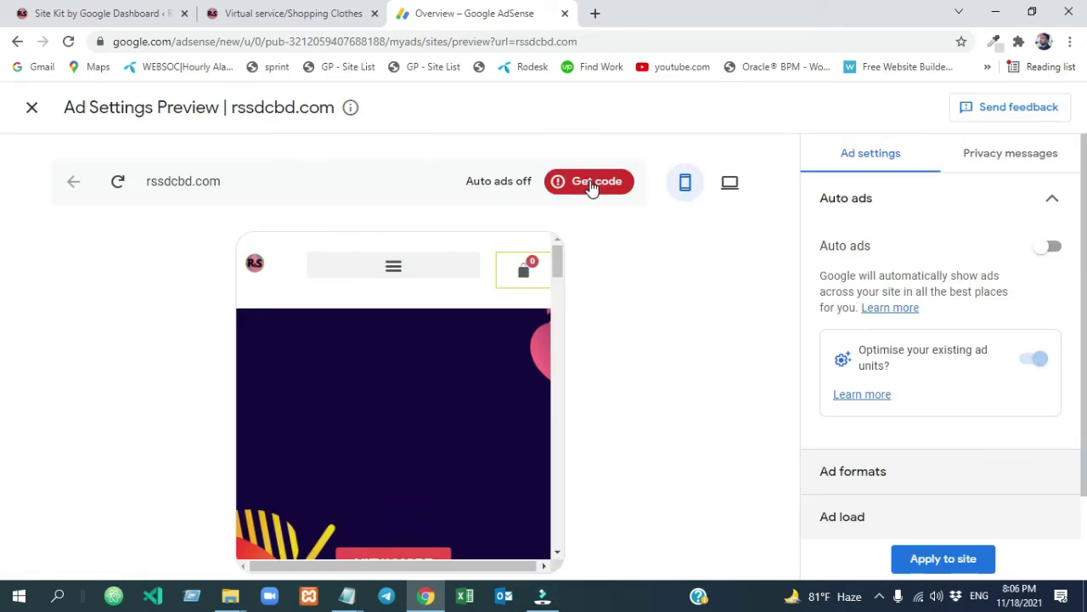
pyautogui.click(595, 185)
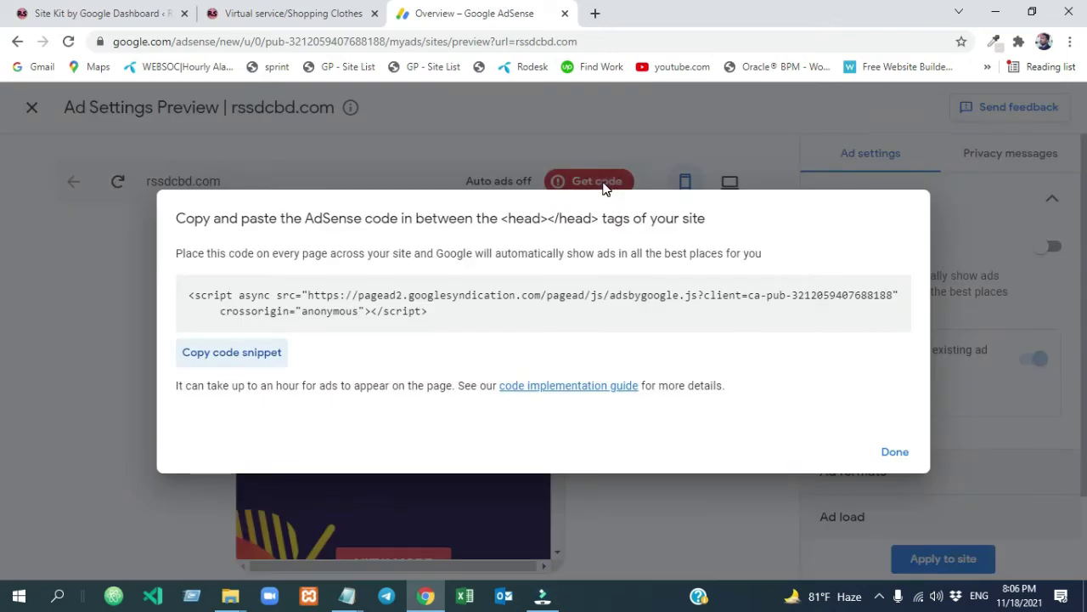
pyautogui.click(211, 362)
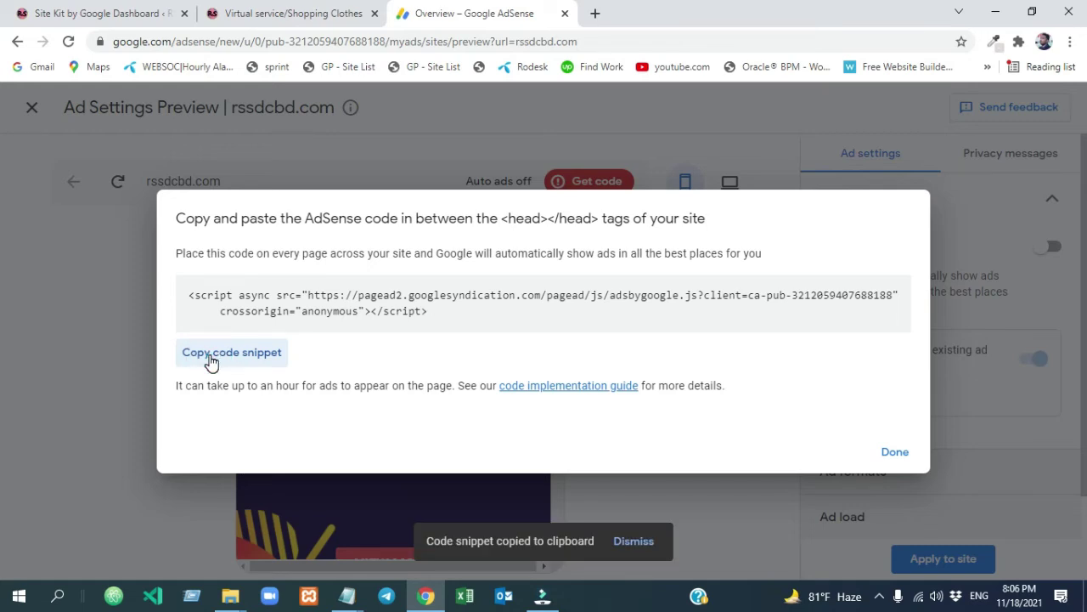
pyautogui.click(894, 454)
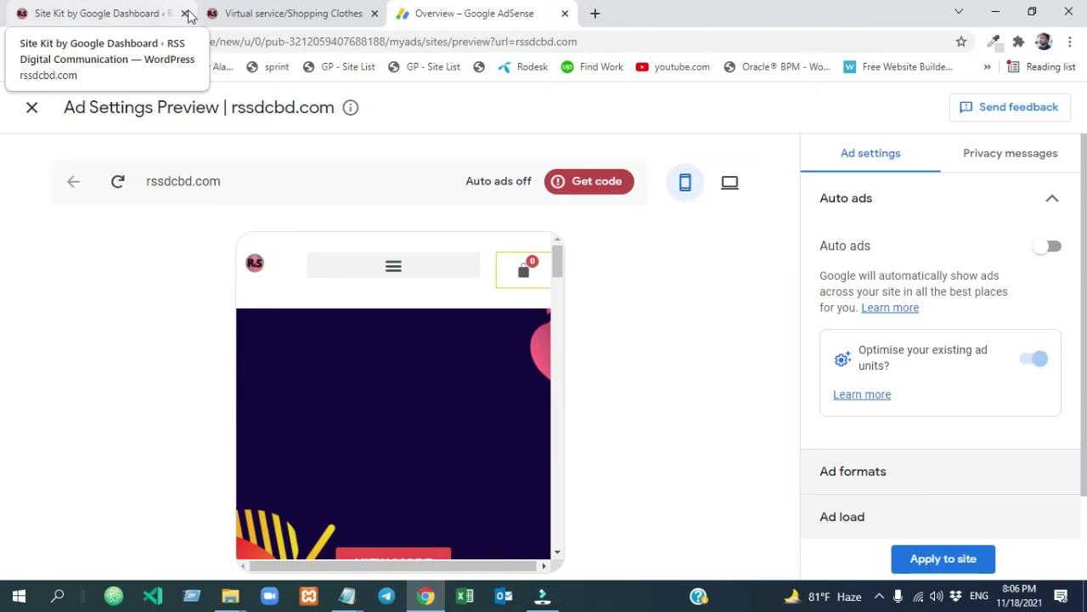
# Switch to the site's WordPress admin and open the Hello Elementor theme's header.php in the Theme Editor.
pyautogui.click(129, 14)
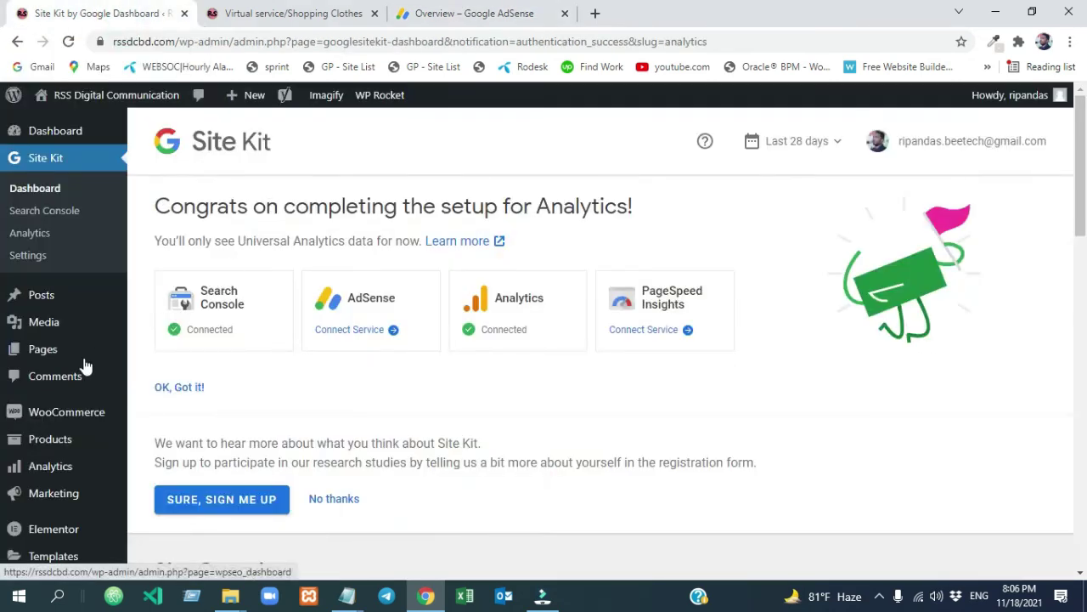
pyautogui.scroll(-2, 56, 425)
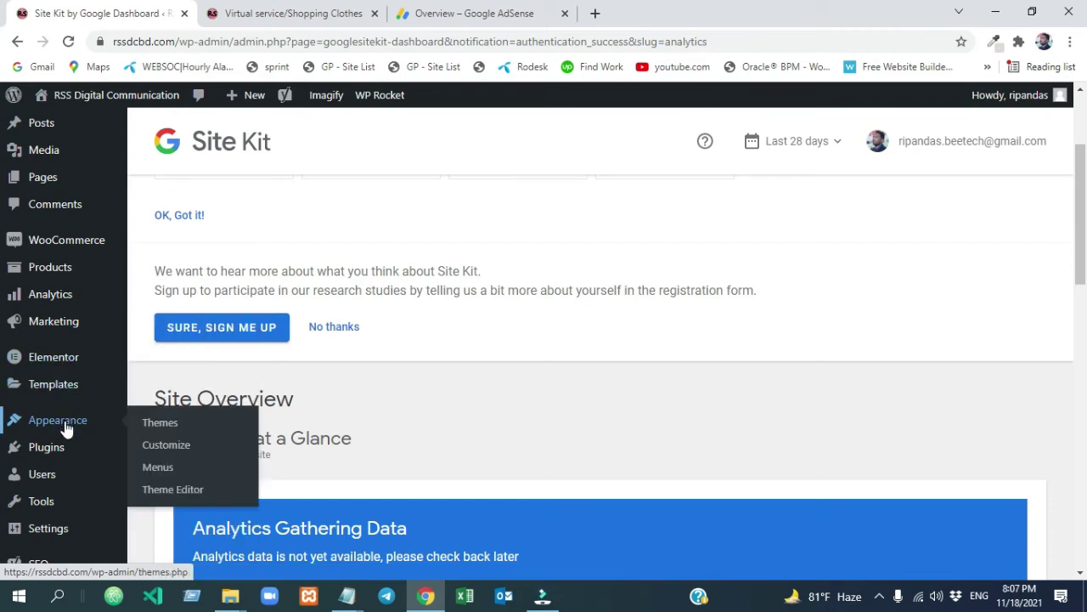
pyautogui.click(175, 491)
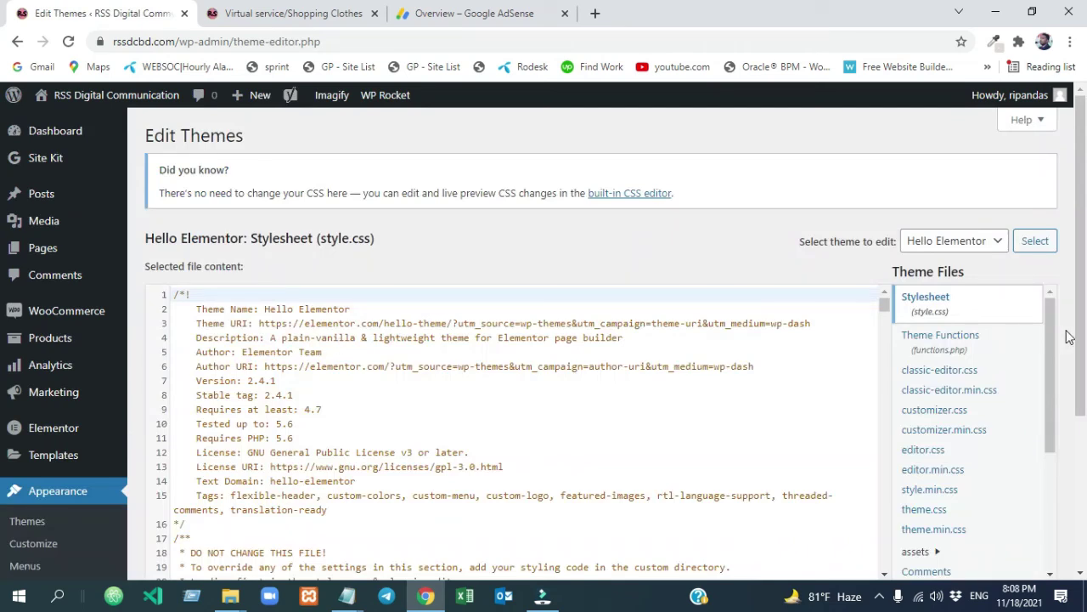
pyautogui.moveTo(1052, 330); pyautogui.dragTo(1053, 429)
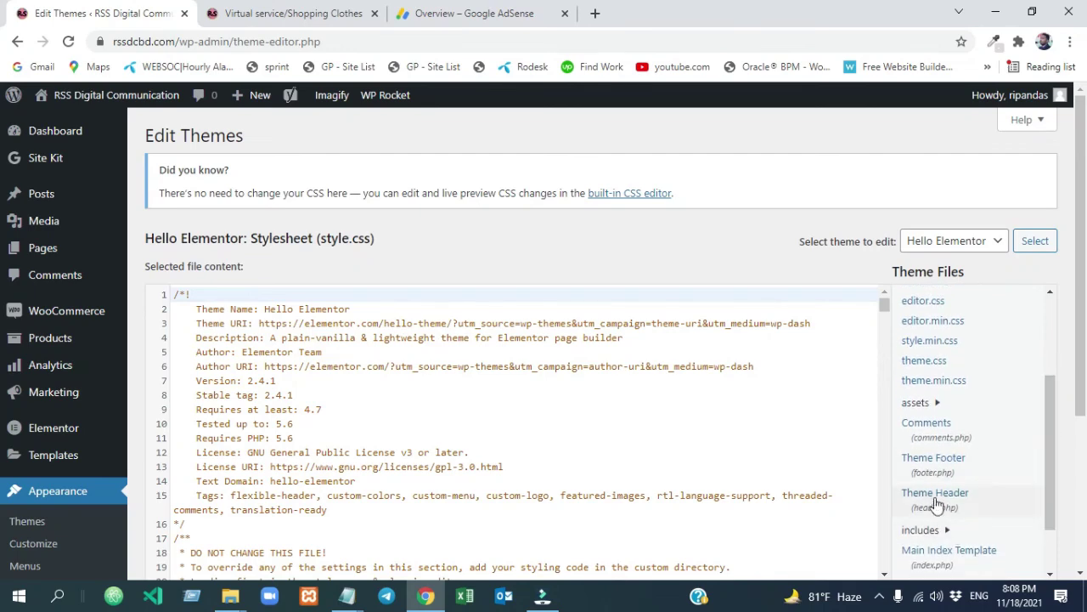
pyautogui.click(934, 497)
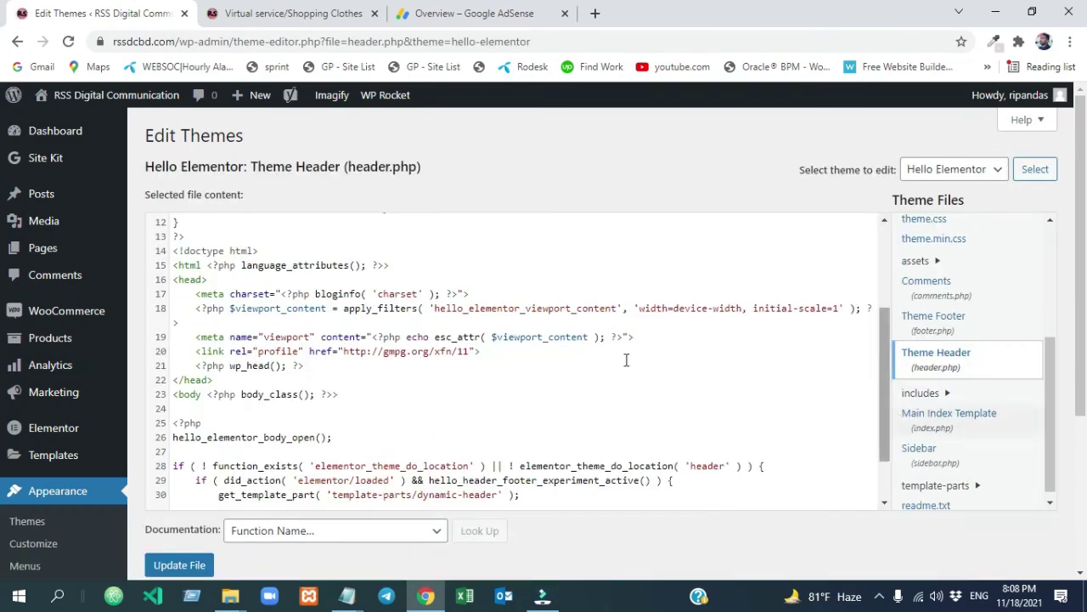
# Paste the AdSense script inside the head section of header.php, between the $viewport_content line and the viewport meta tag.
pyautogui.click(218, 321)
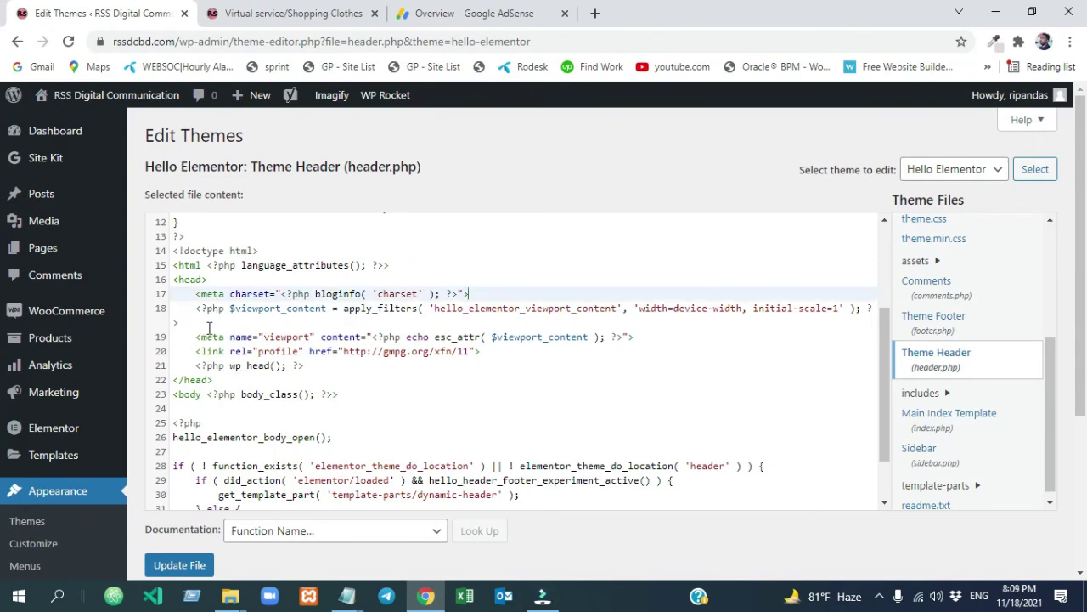
pyautogui.press('Return')
pyautogui.hotkey('ctrl', 'v')
pyautogui.press('Return')
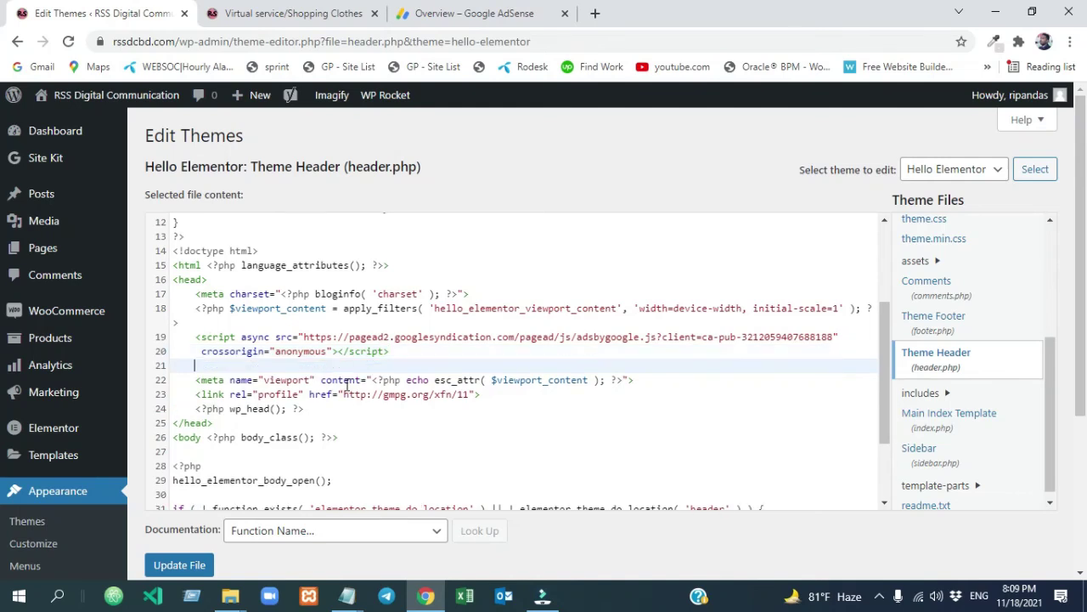
# Add the comment <!-- Google Adsens --> on its own line above the AdSense script and update header.php.
pyautogui.click(200, 324)
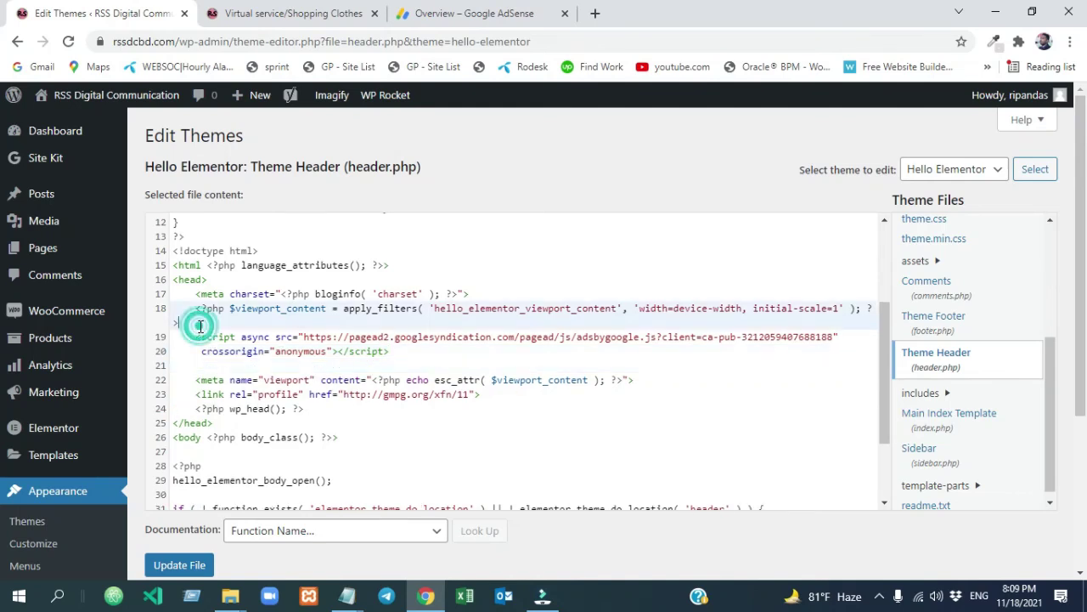
pyautogui.press('Return')
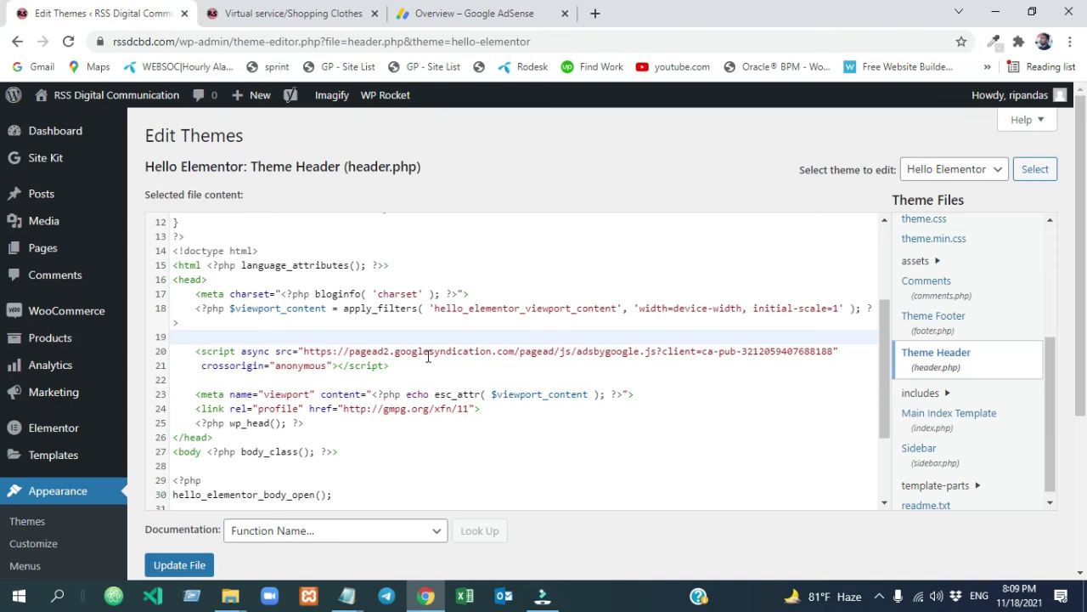
pyautogui.write('<!--')
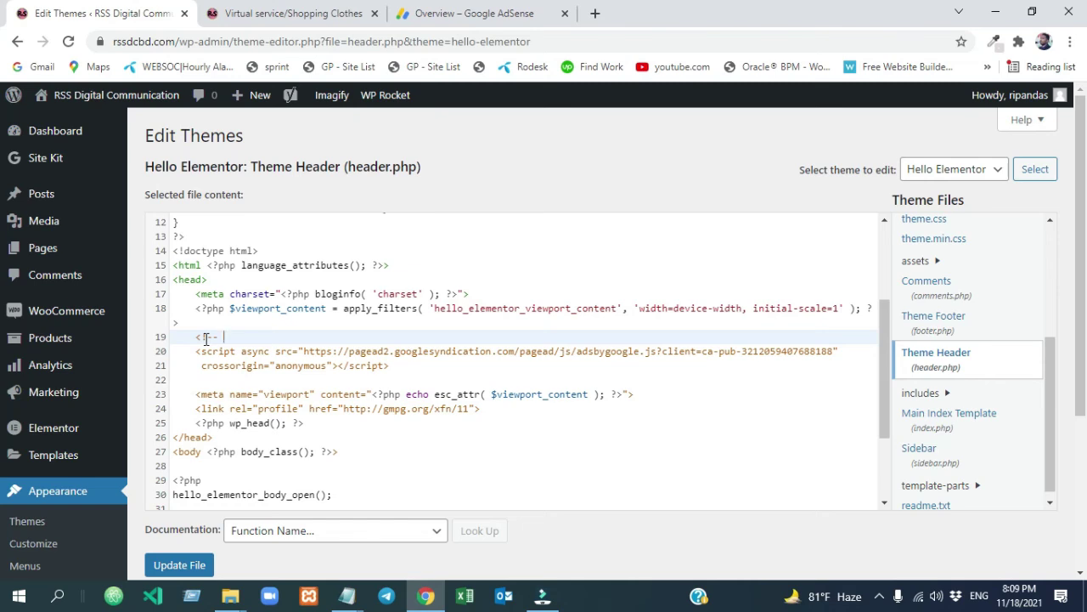
pyautogui.write('Google Adsens -->')
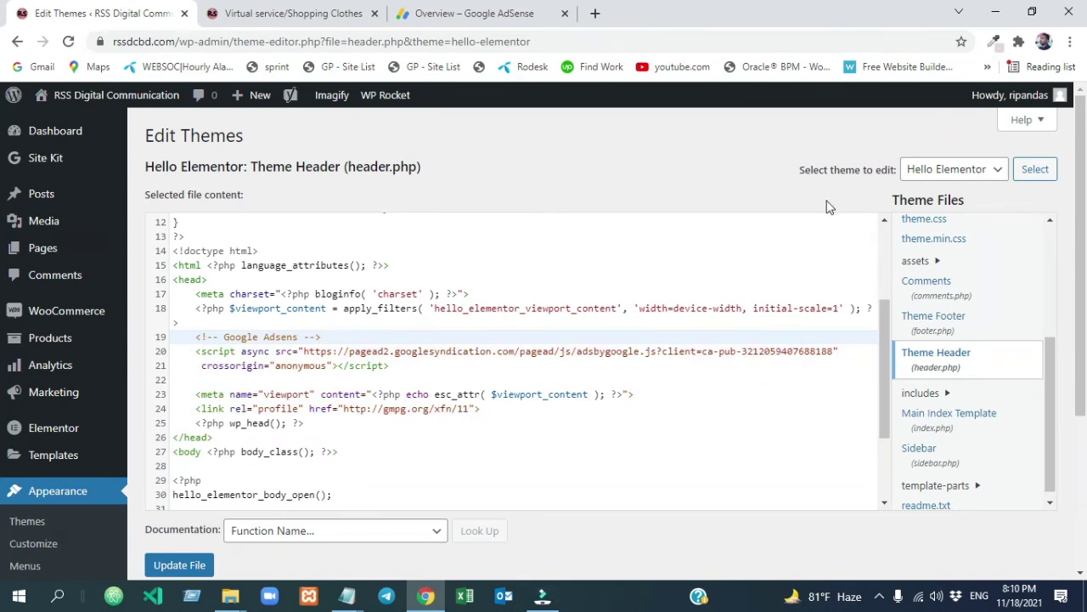
pyautogui.click(181, 565)
pyautogui.click(181, 566)
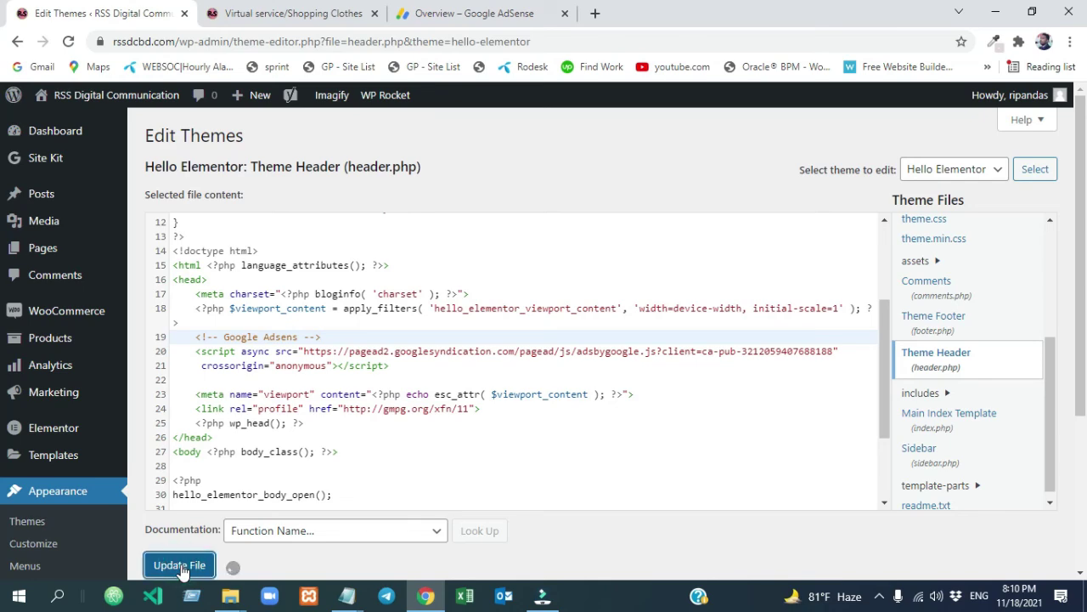
# Return to AdSense, apply the ad settings to rssdcbd.com, and complete the required task of connecting the site.
pyautogui.click(460, 17)
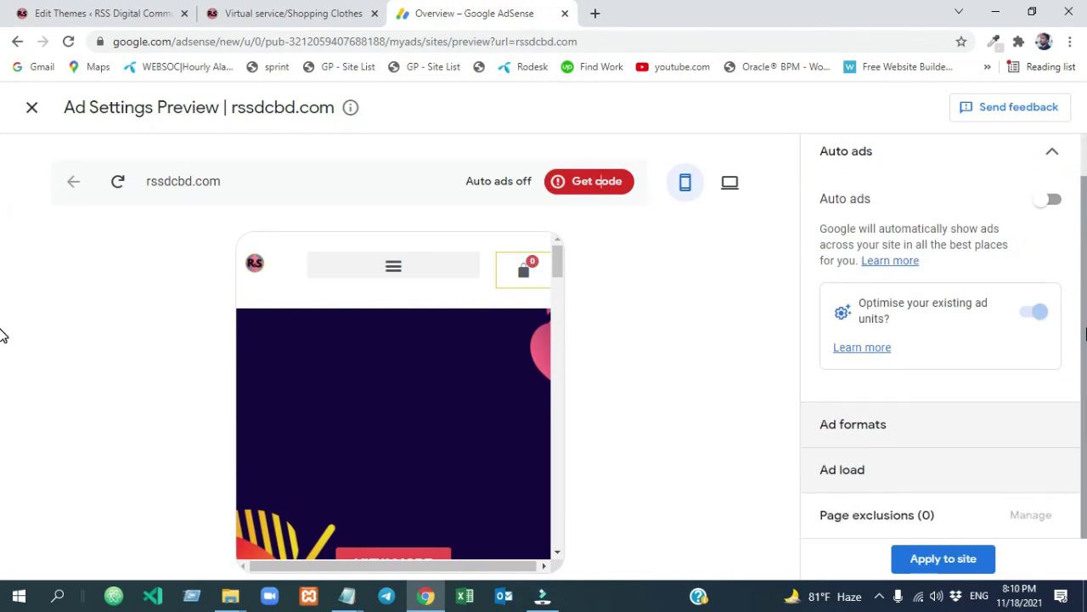
pyautogui.click(929, 567)
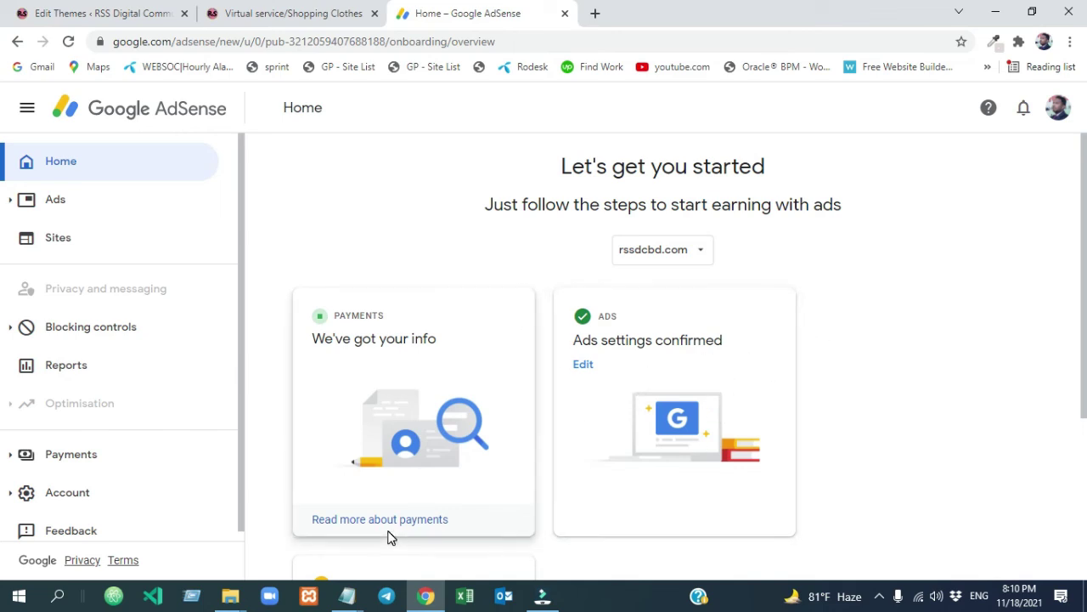
pyautogui.moveTo(1080, 260); pyautogui.dragTo(735, 585)
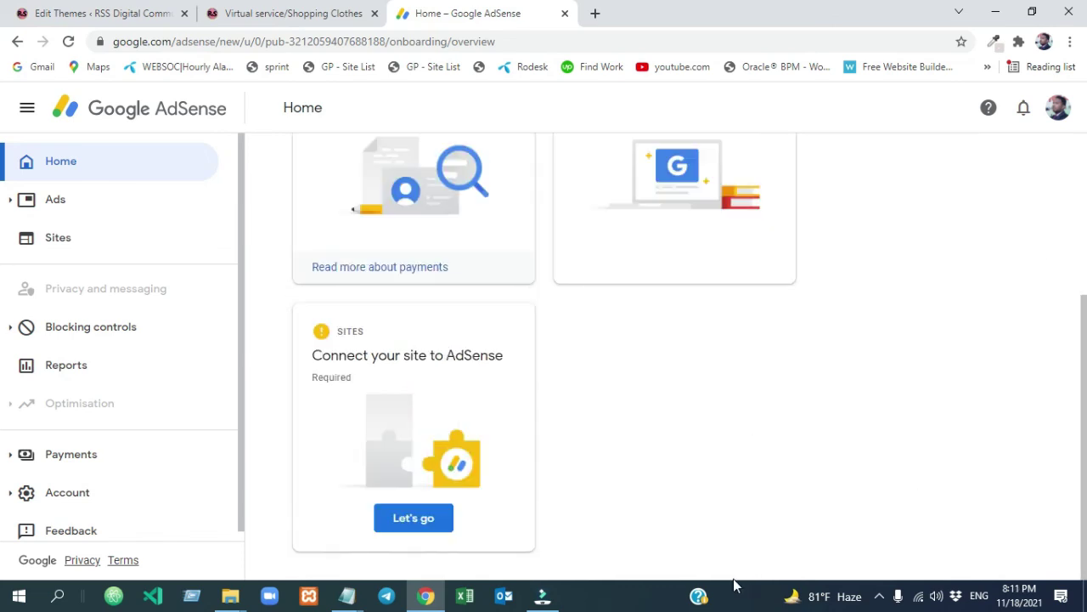
pyautogui.click(402, 520)
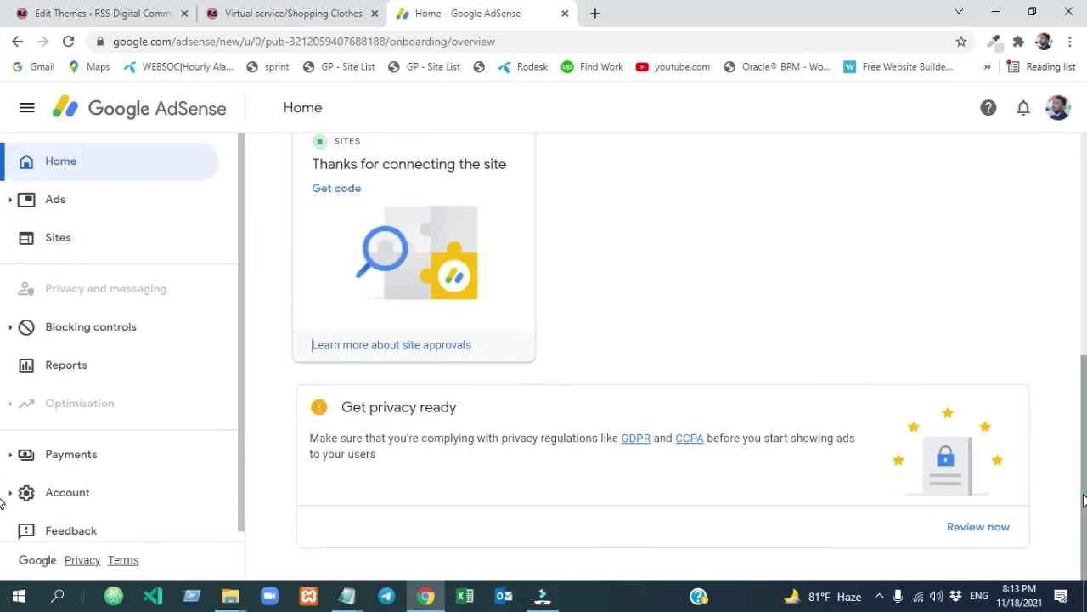
pyautogui.scroll(6, 1049, 263)
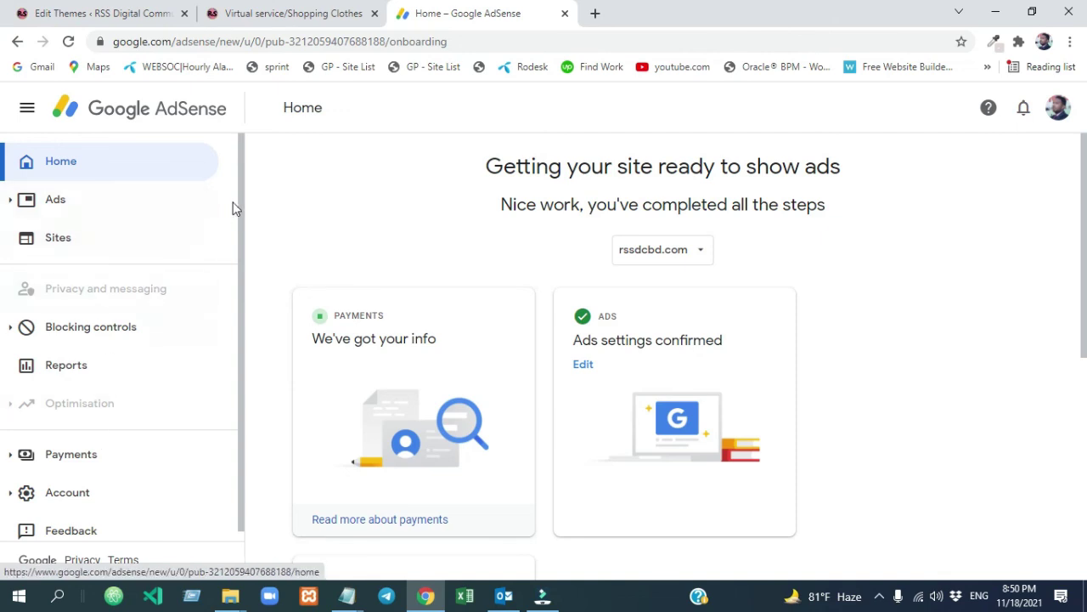
pyautogui.moveTo(243, 213); pyautogui.dragTo(228, 318)
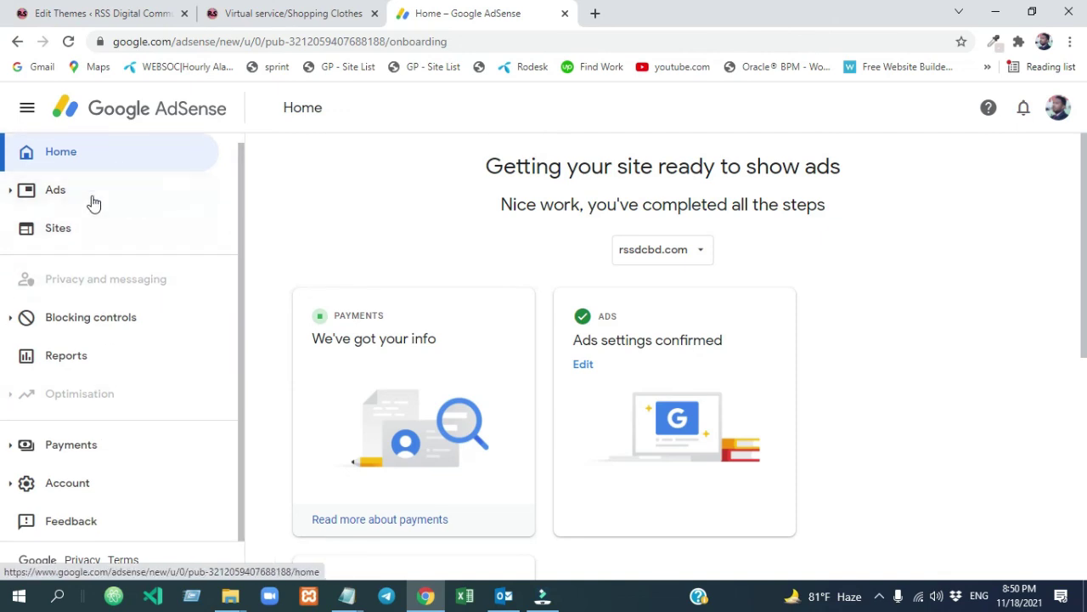